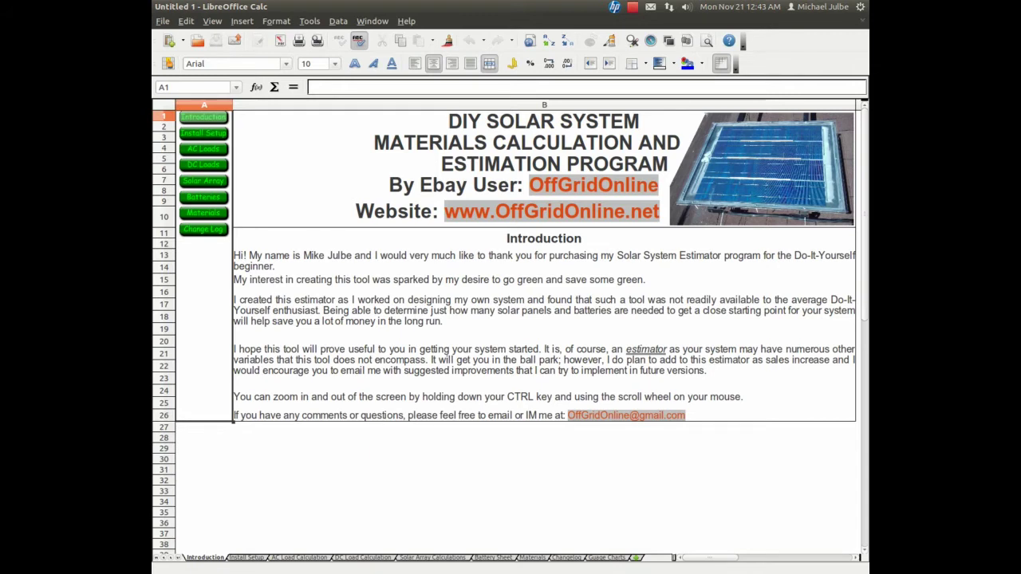
- On Install Setup, enter a 24 V system and cell specs of 0.5 V, 3.4 A, 3 × 6 in
key(ctrl+Page_Down)
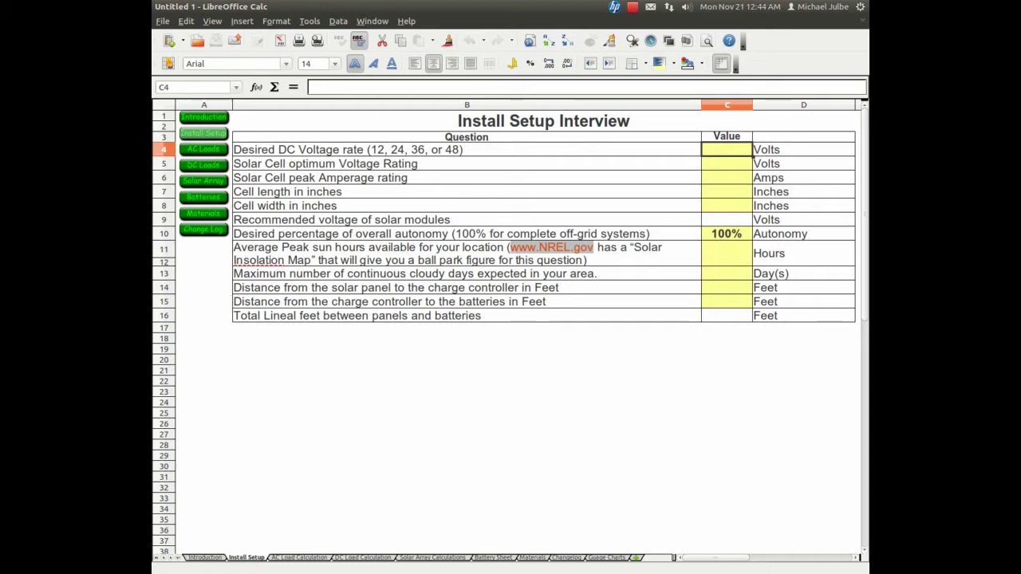
text(24)
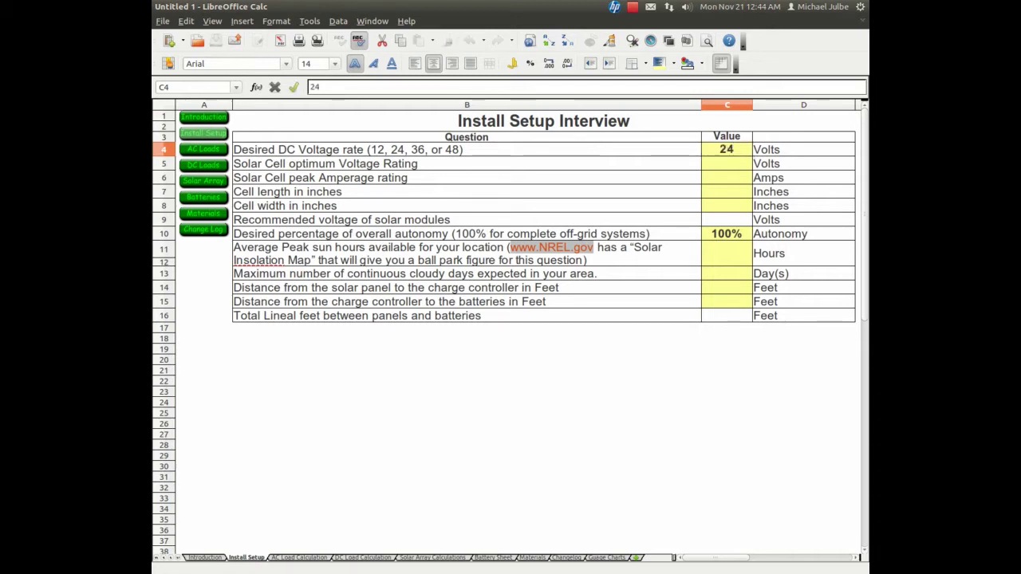
key(Return)
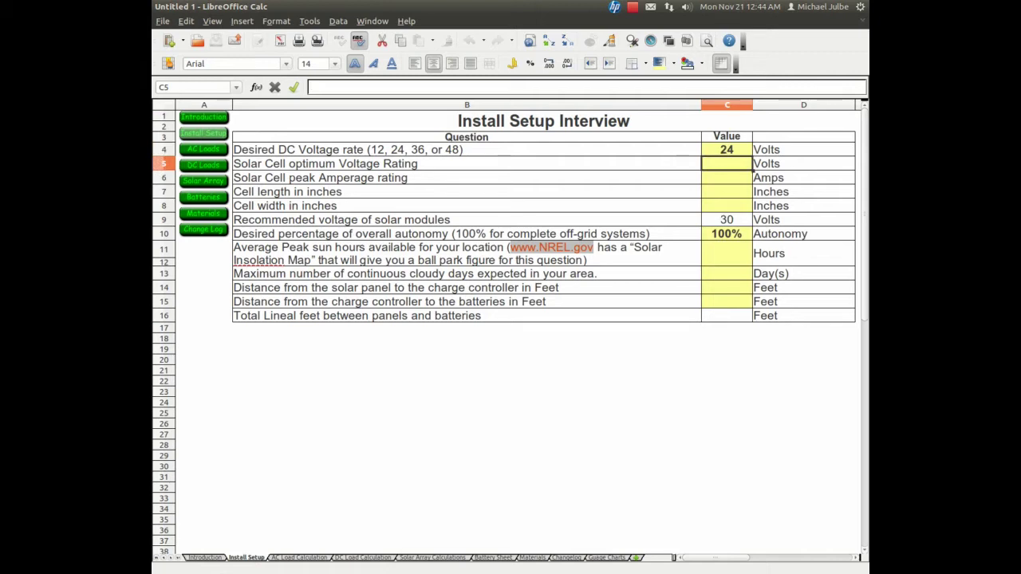
text(.5)
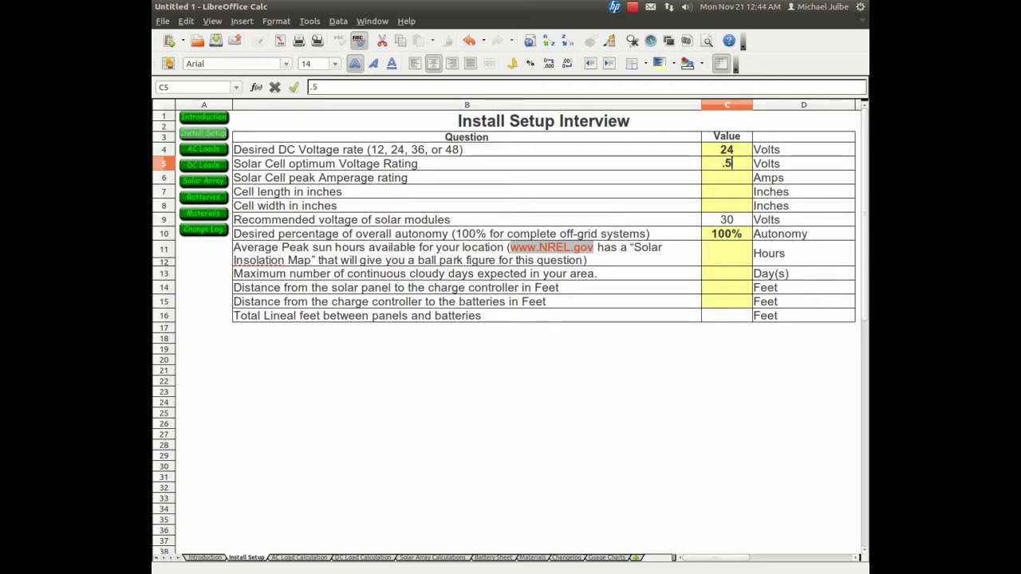
key(Return)
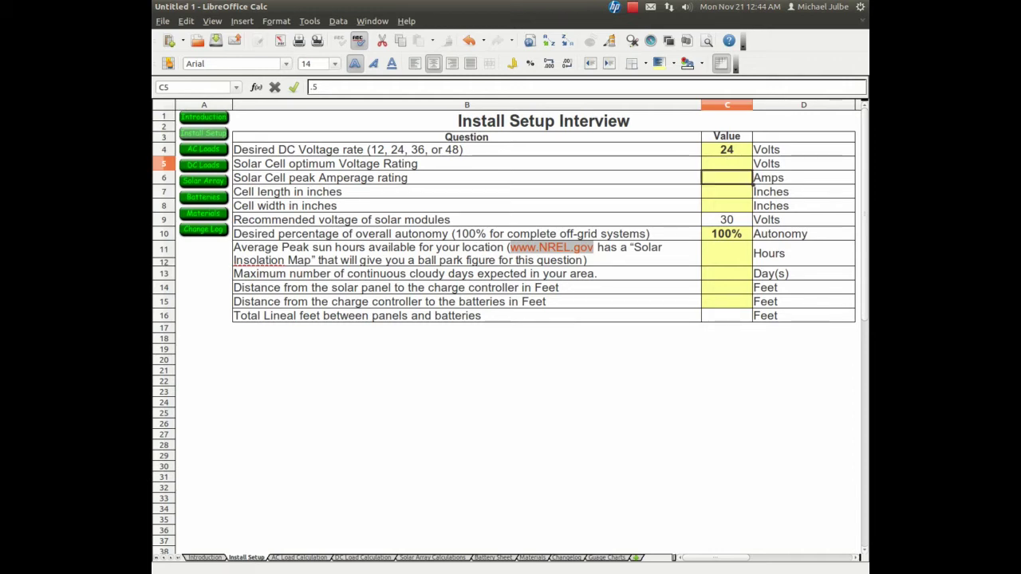
text(3.4)
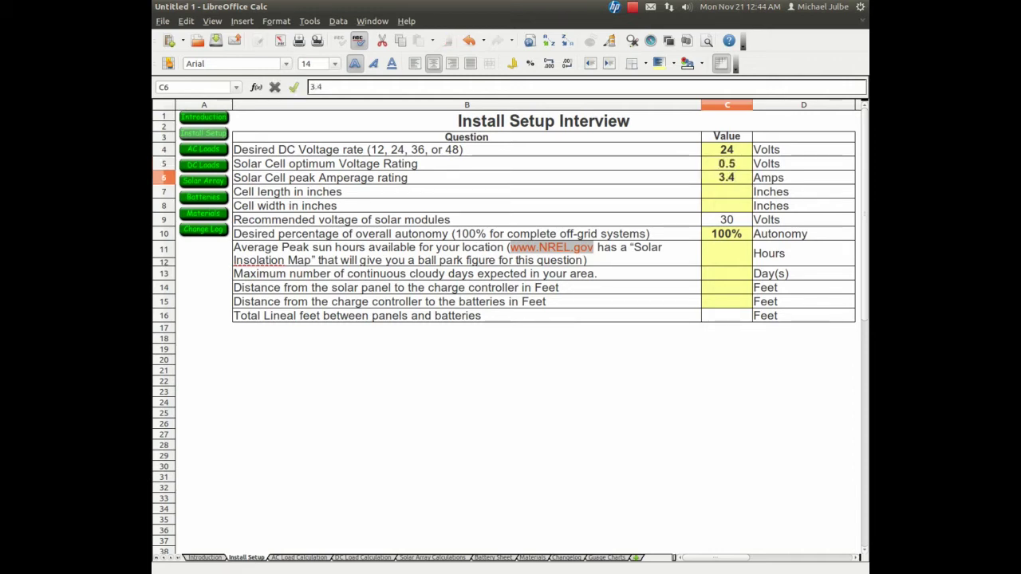
key(Return)
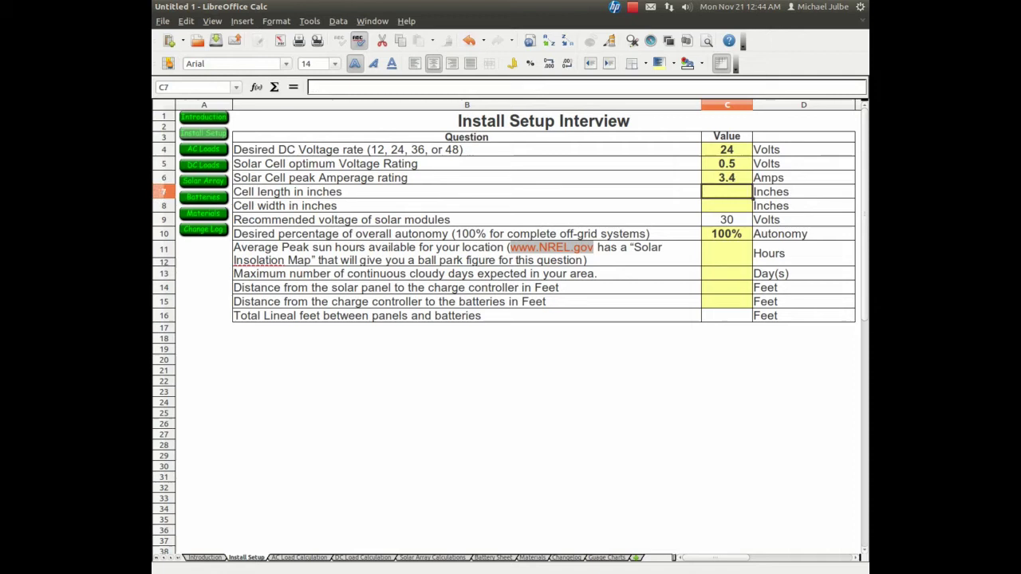
text(3)
key(Return)
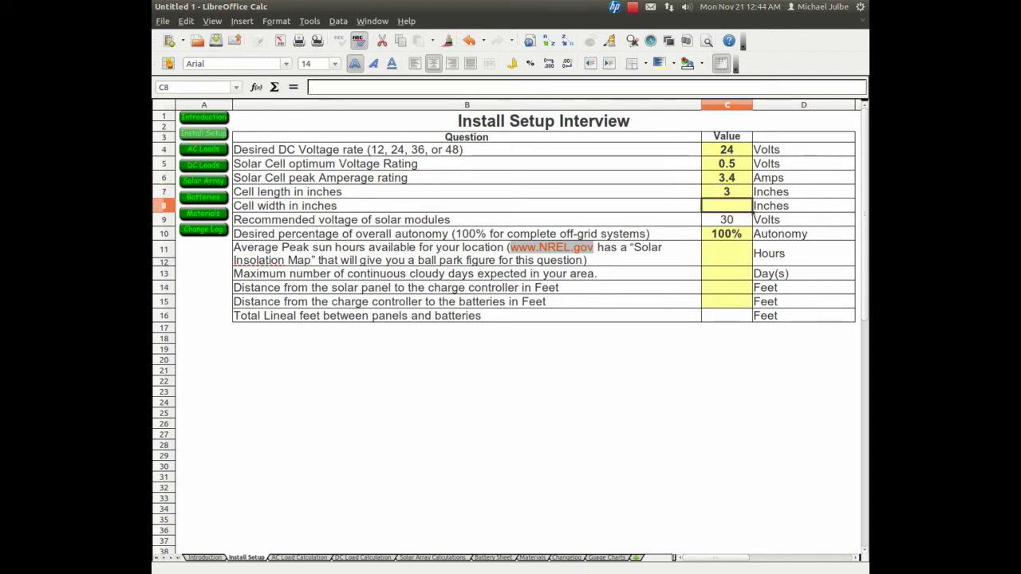
text(6)
key(Return)
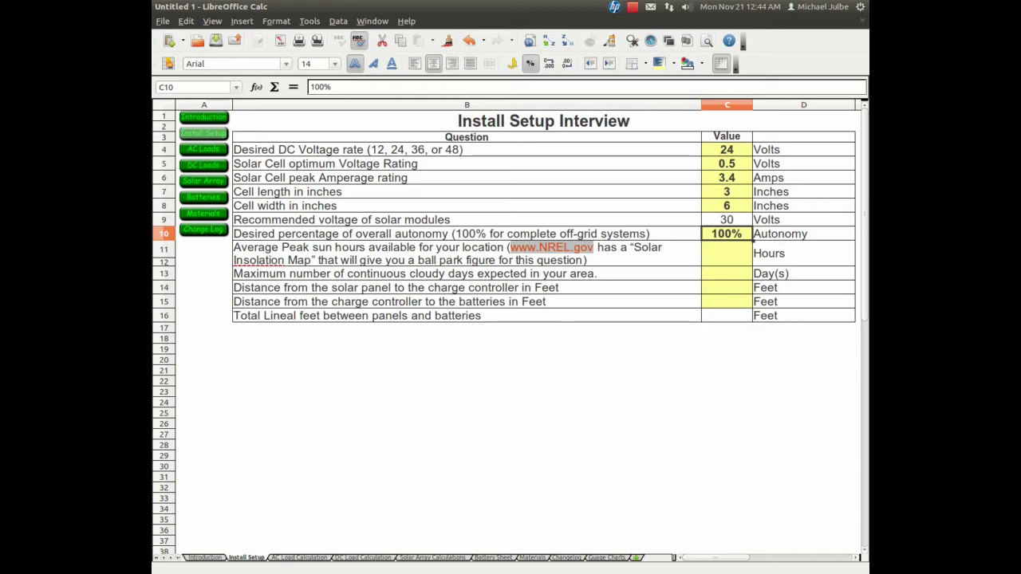
- Enter 5 peak sun hours, 2 cloudy days, and cable runs of 10 ft and 3 ft
click(726, 252)
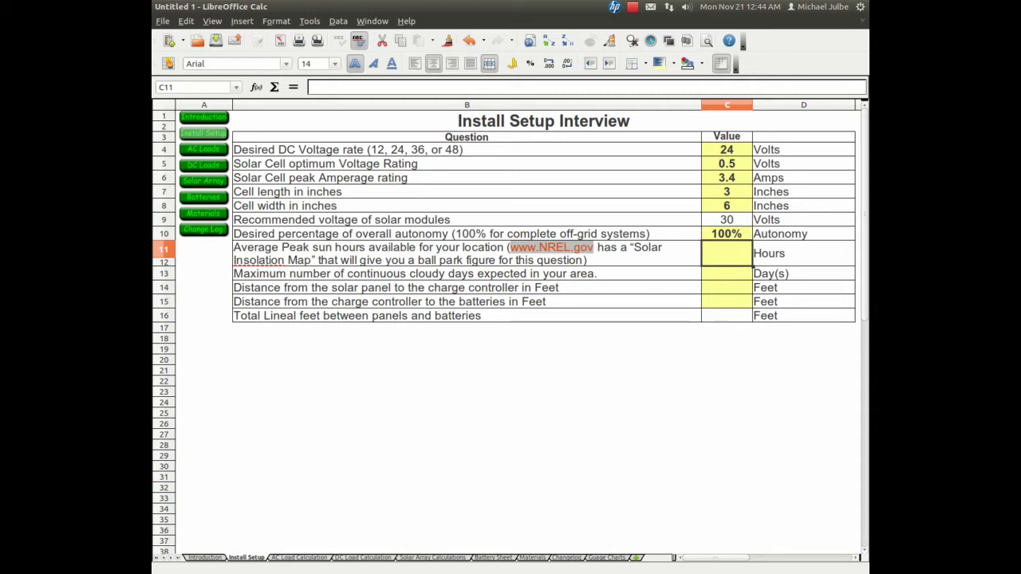
text(5)
key(Return)
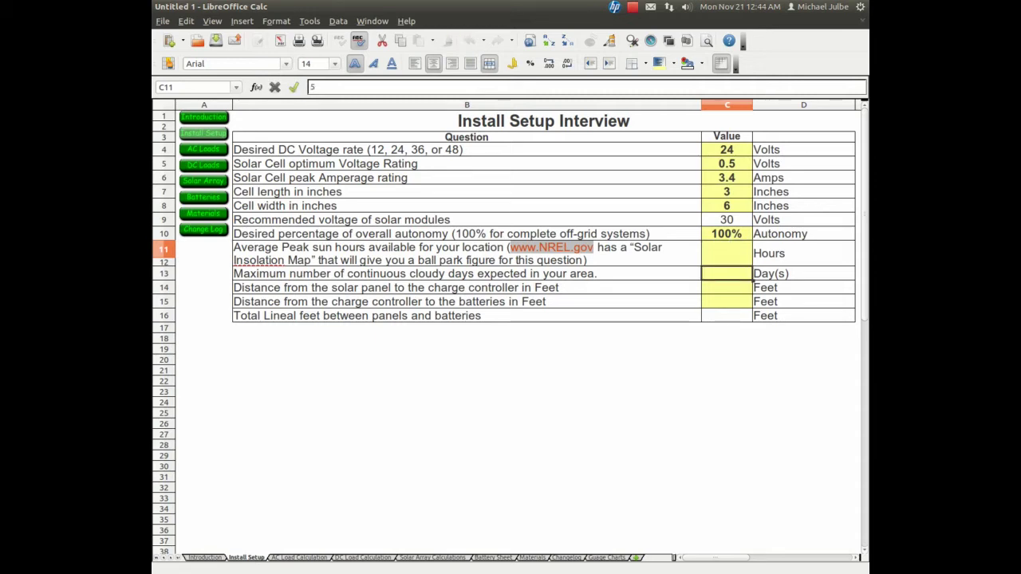
key(Return)
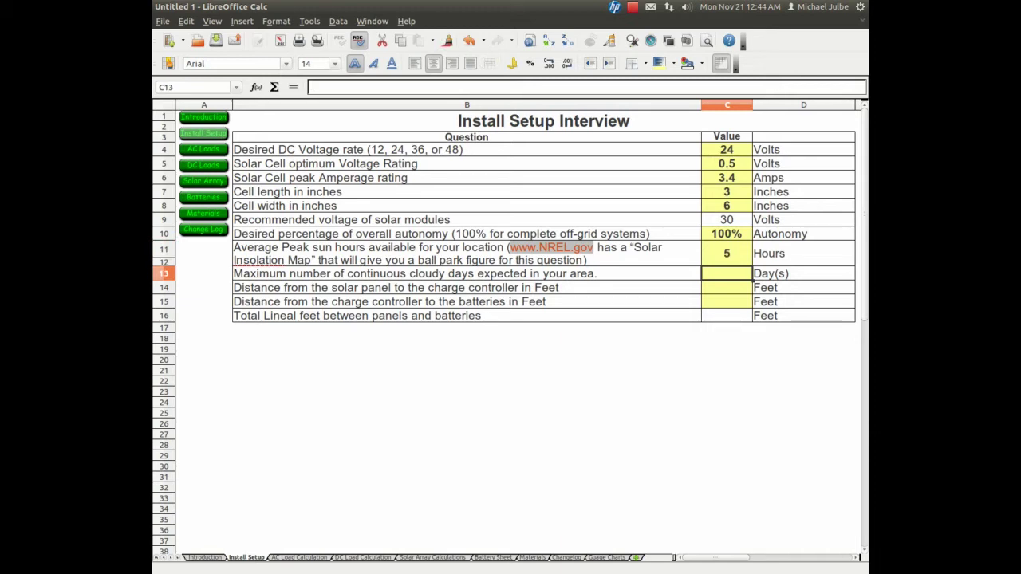
text(2)
key(Return)
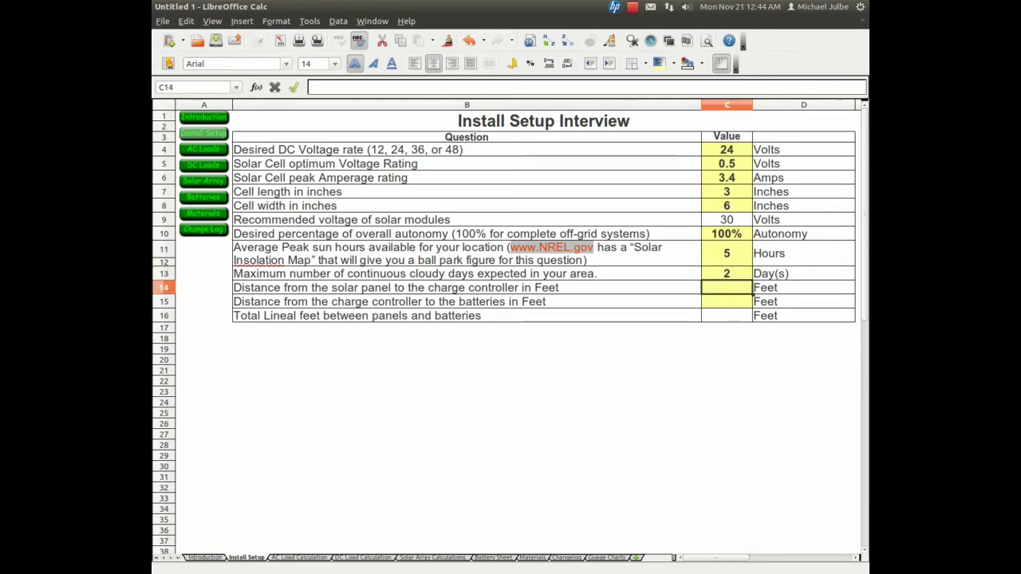
text(10)
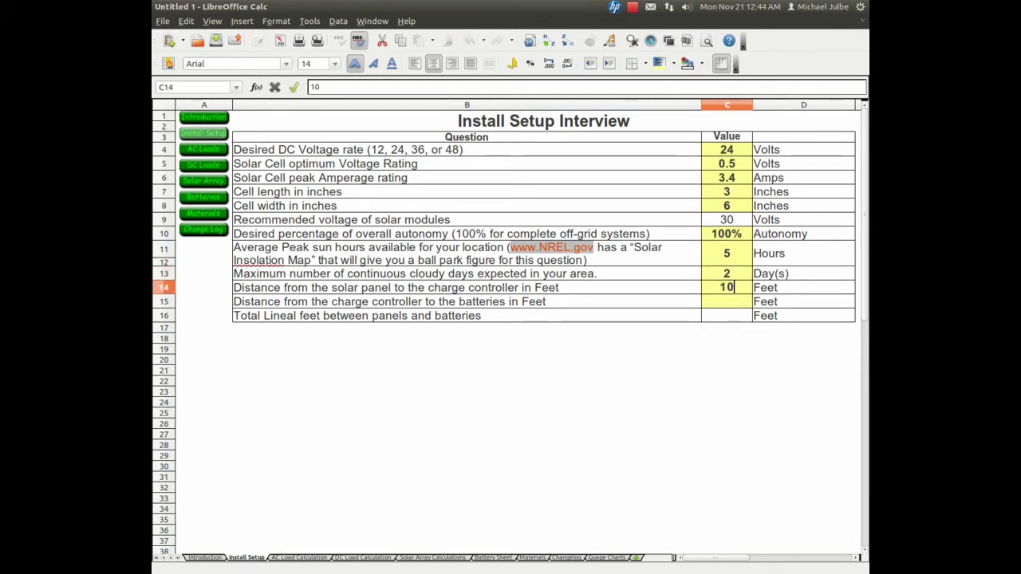
key(Return)
text(3)
key(Return)
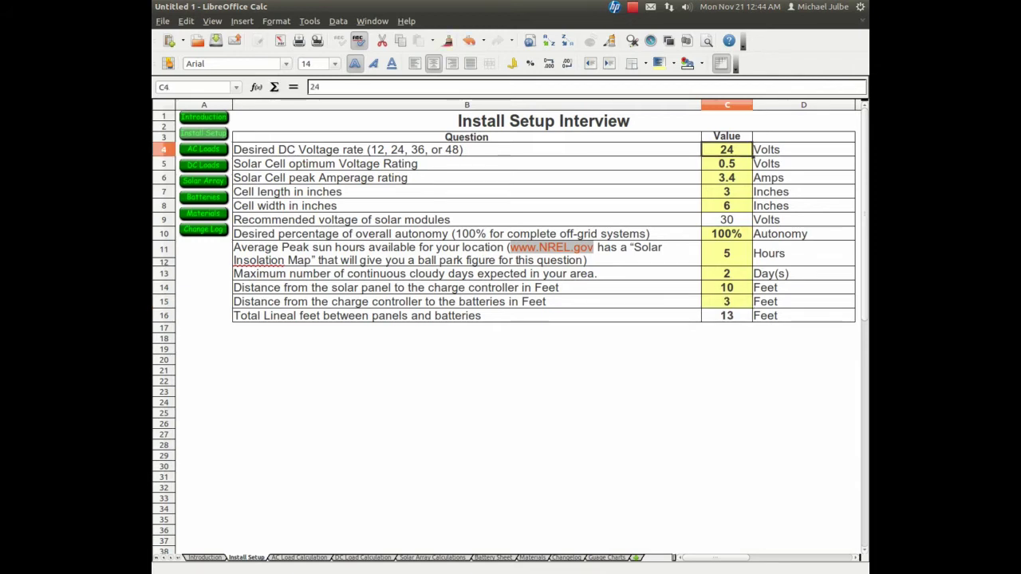
- On the AC Load sheet, add Lights LV: 110 V, quantity 3, 14 W, 4 h/day, 5 days/week
key(ctrl+Page_Down)
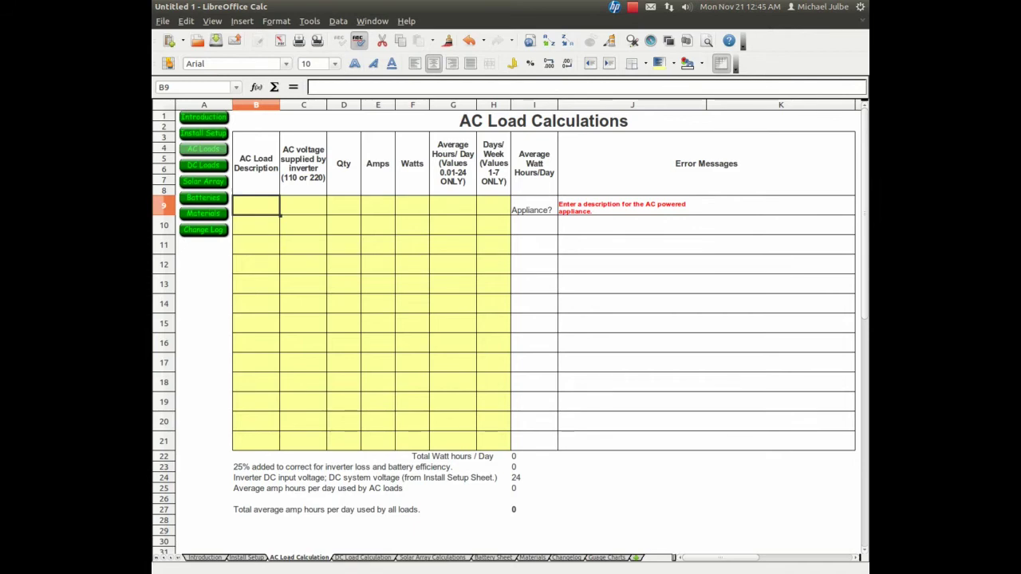
text(Light)
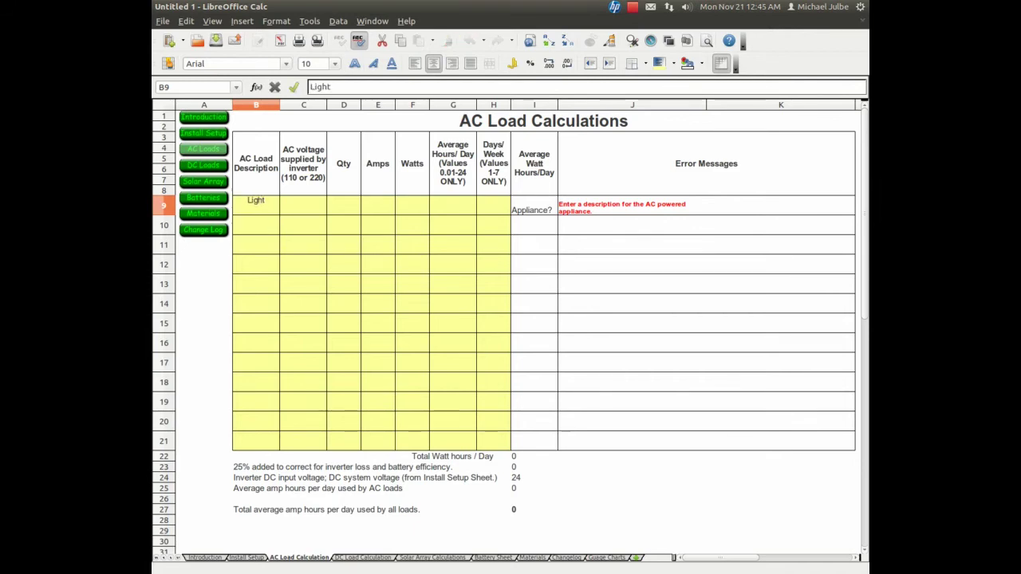
text(s LV)
key(Tab)
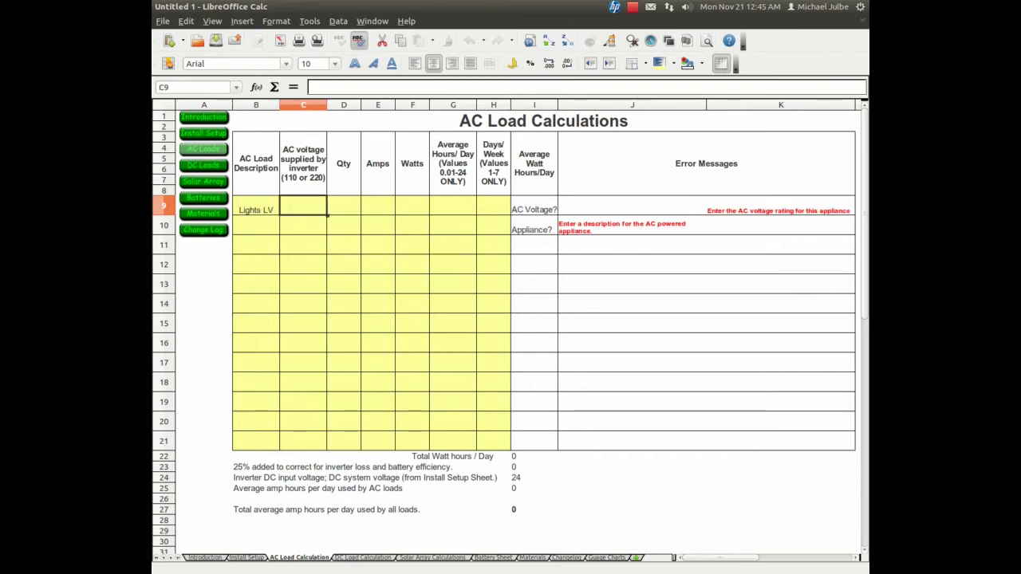
text(110)
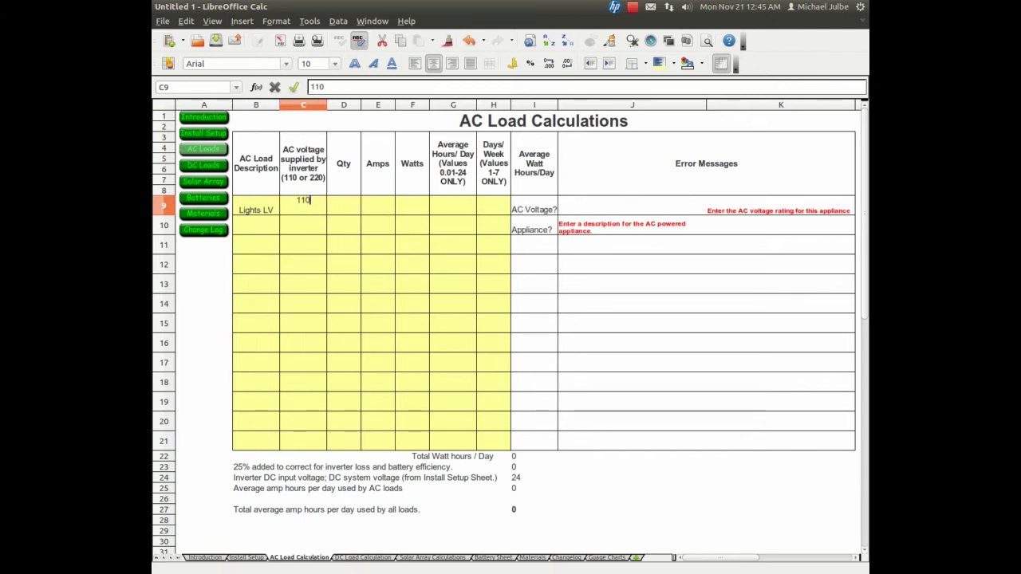
key(Tab)
text(3)
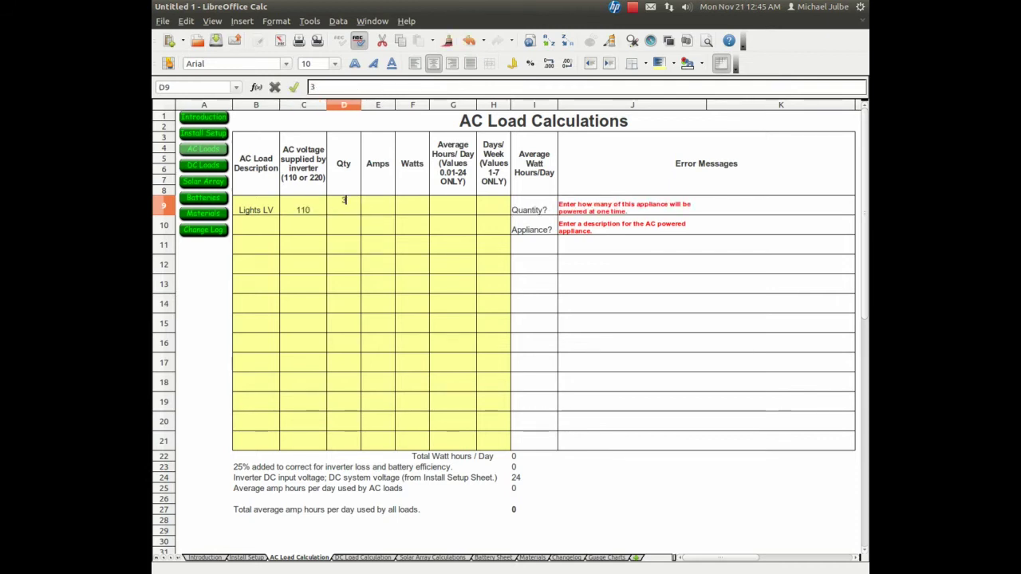
key(Tab)
key(Tab)
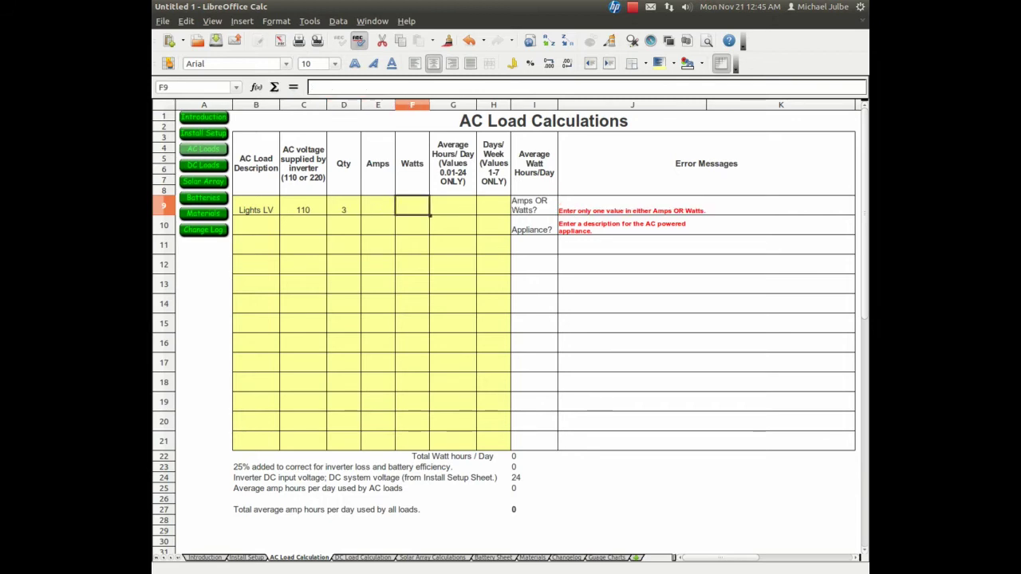
text(14)
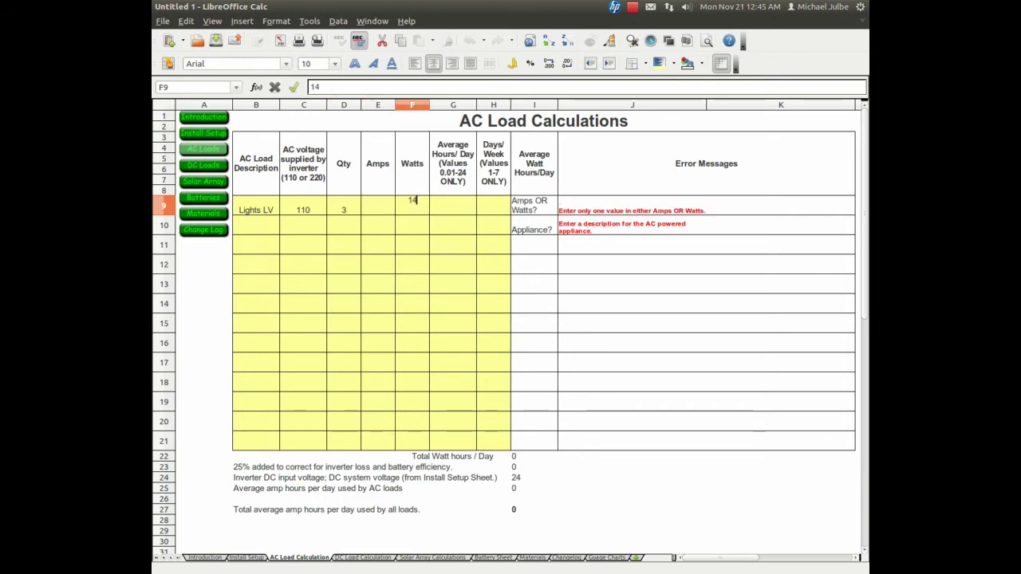
key(Tab)
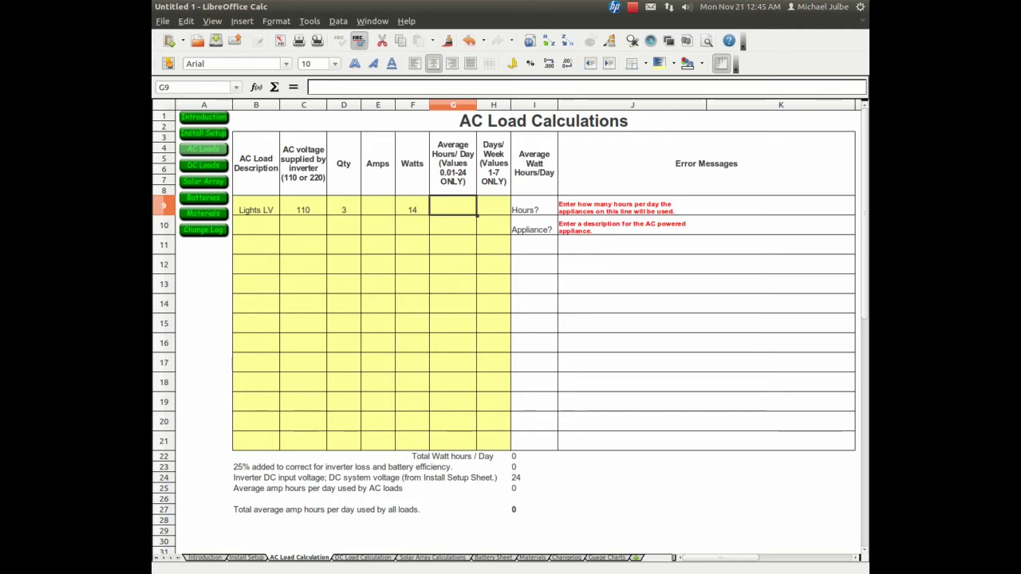
text(4)
key(Tab)
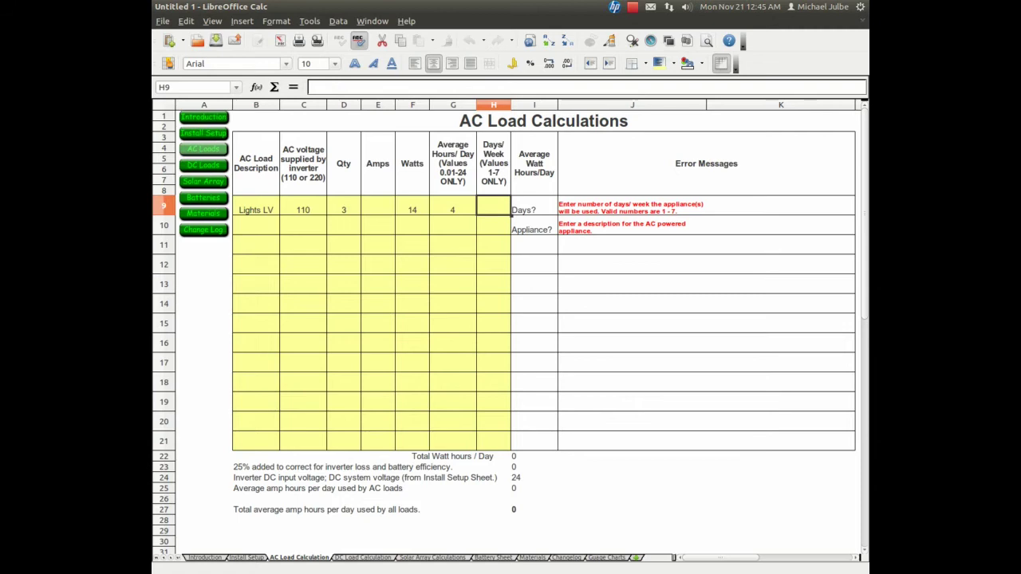
text(5)
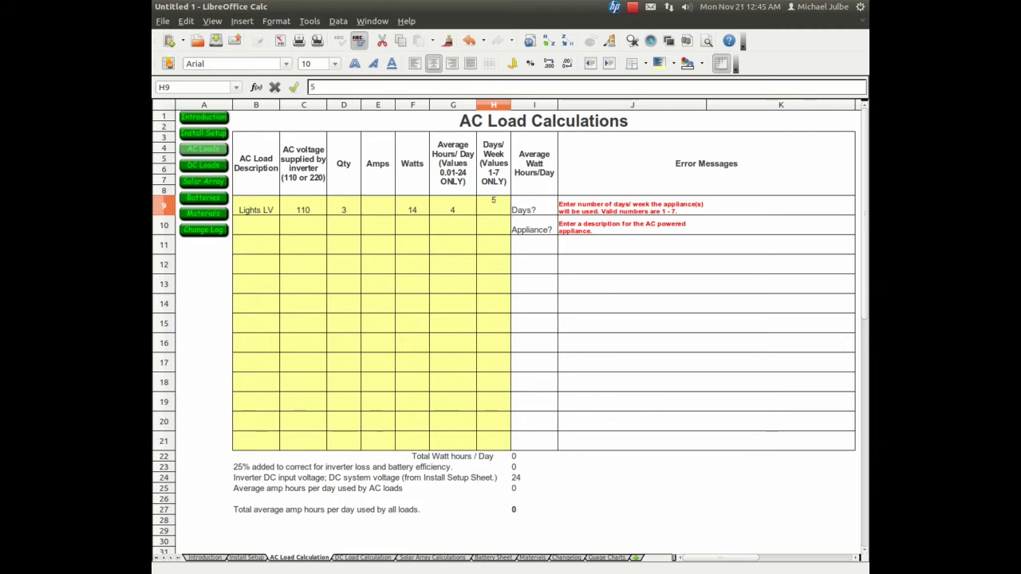
key(Return)
- Start a second lights LV row with 110 V, quantity 3, 14 W and 8 hours per day
text(light)
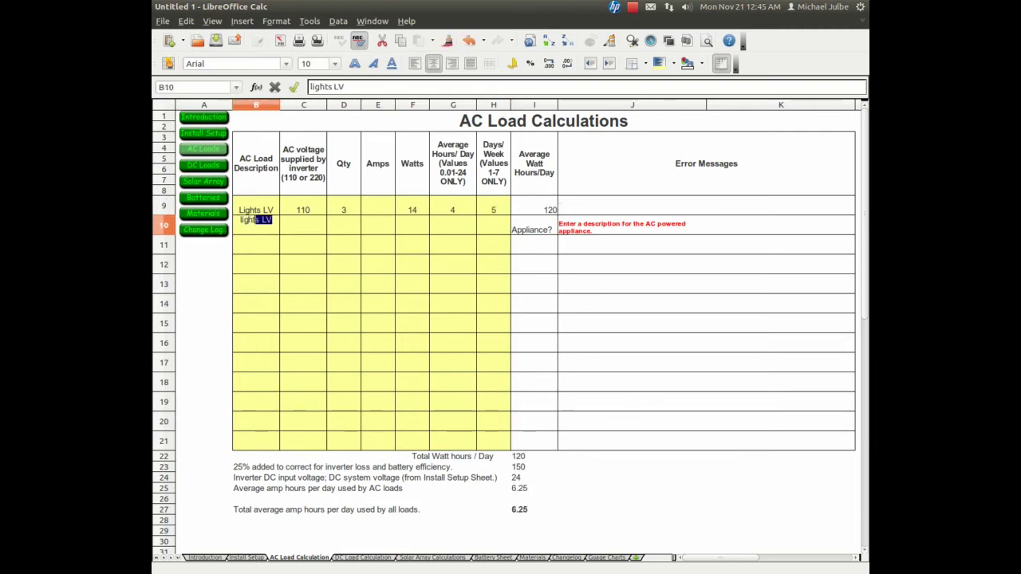
text(s LV)
key(Tab)
text(1)
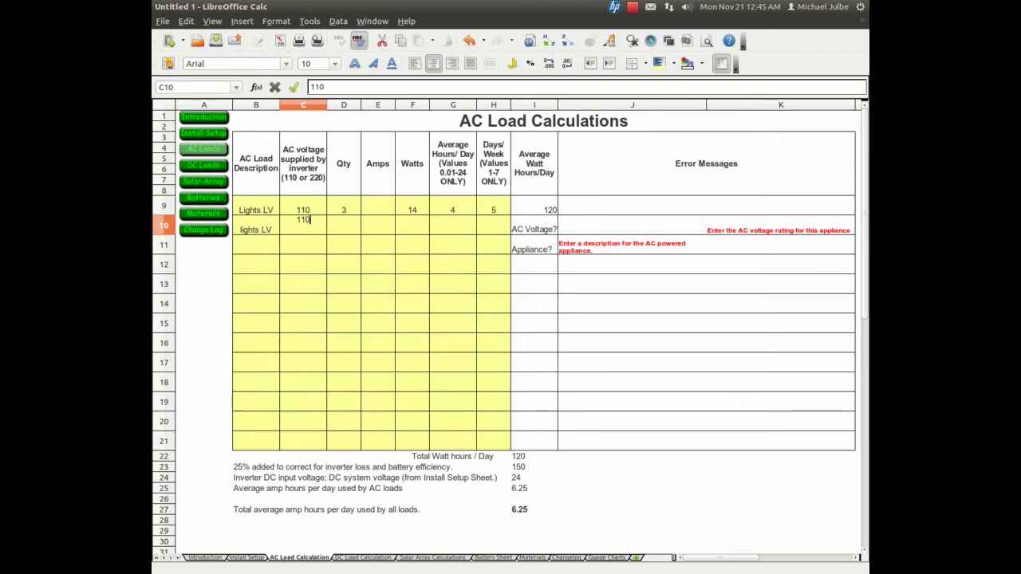
key(Tab)
text(3)
key(Tab)
key(Tab)
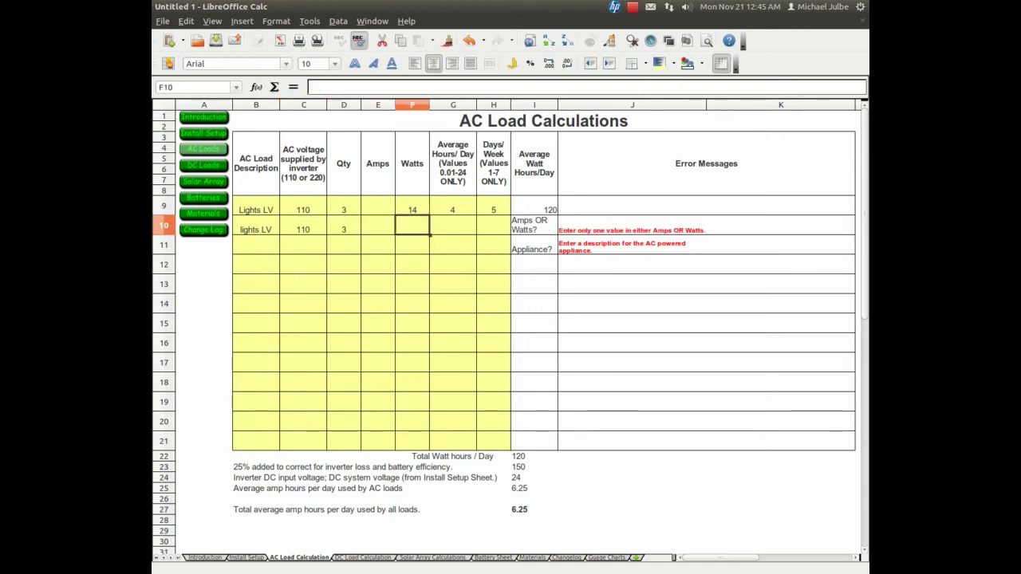
text(14)
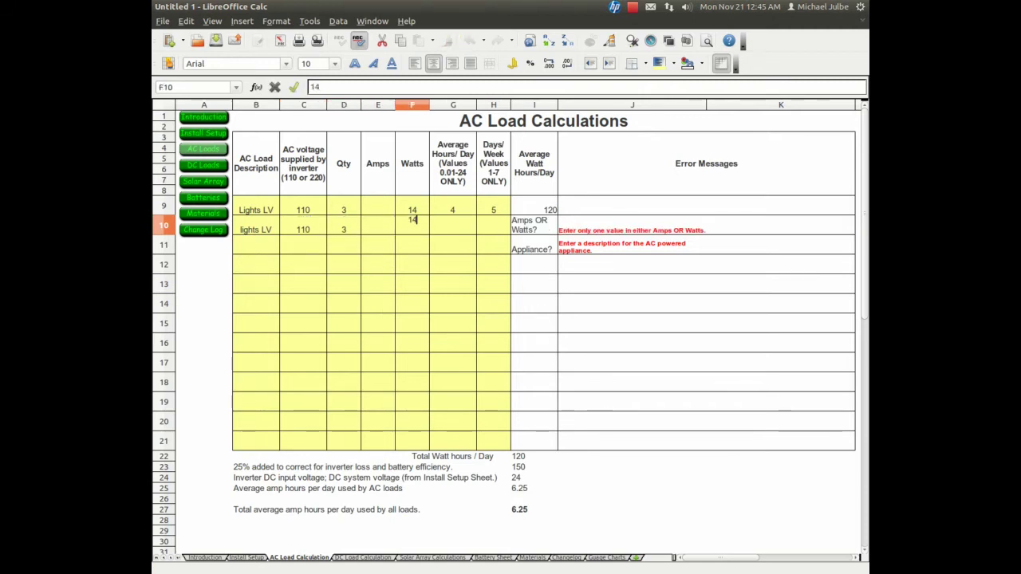
key(Tab)
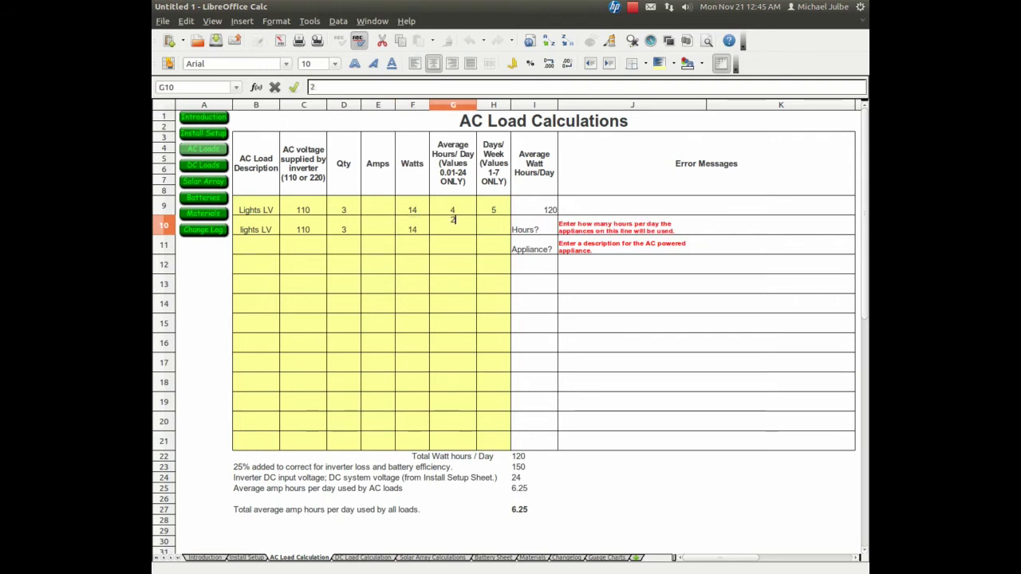
text(2)
key(BackSpace)
text(8)
key(Tab)
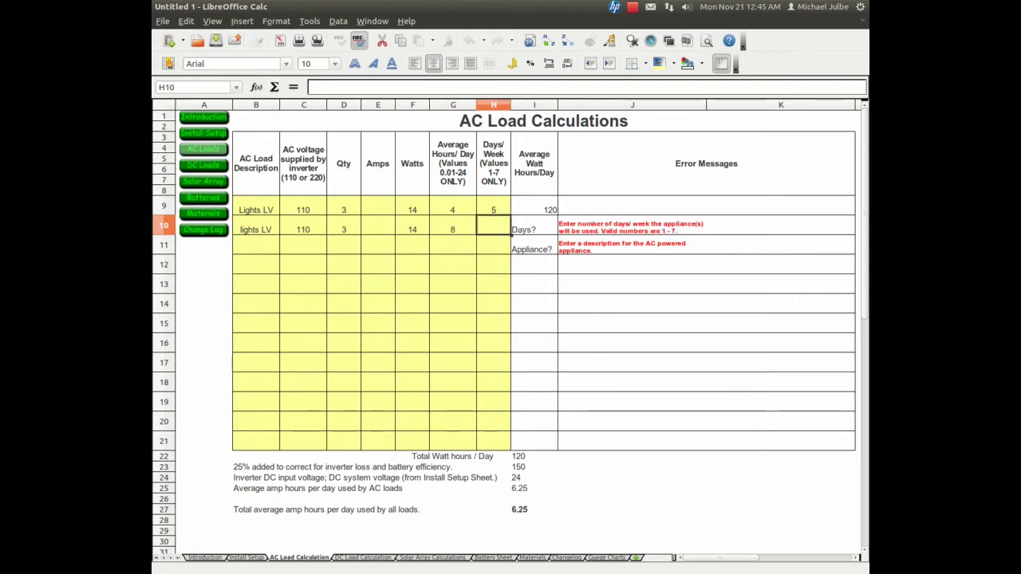
- Give the second lights row 2 days per week, then add a vacuum row at 110 V, quantity 1
text(2)
key(Return)
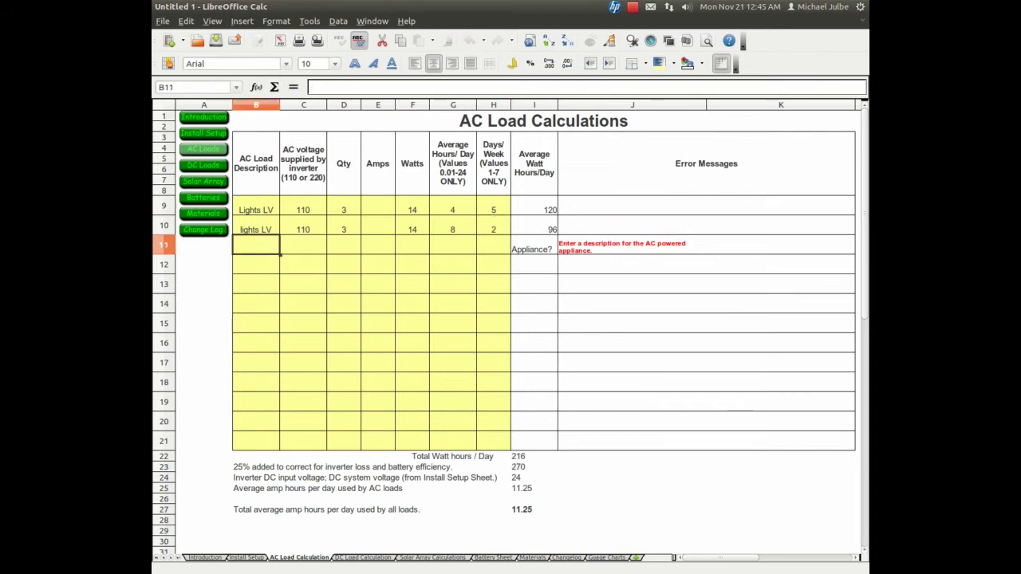
text(vac)
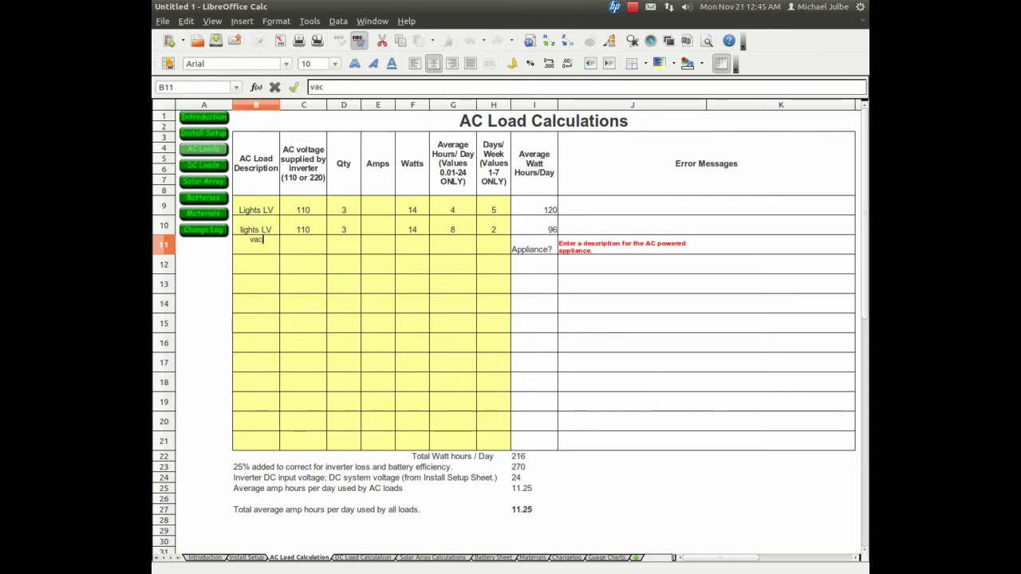
text(uum)
key(Tab)
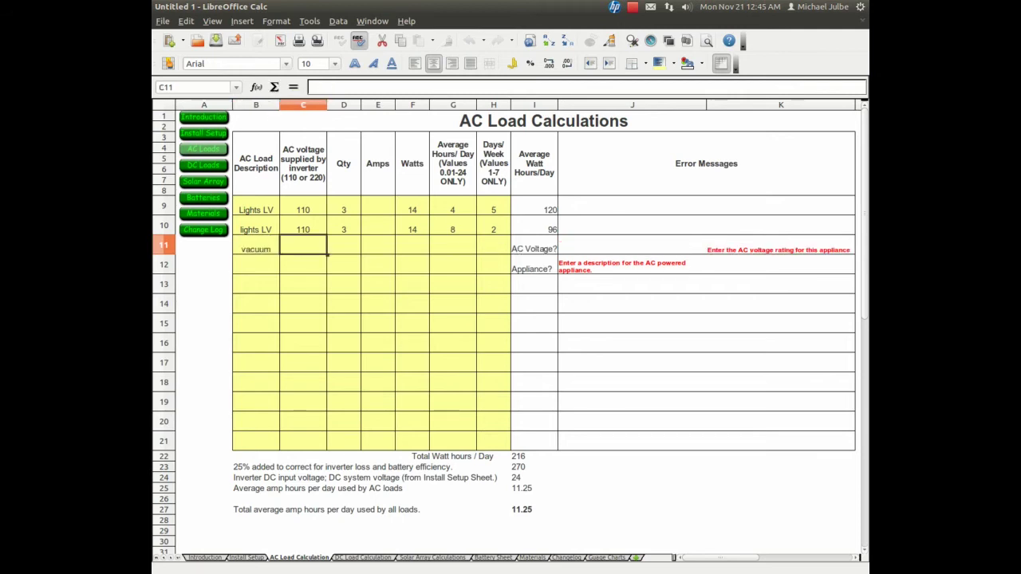
text(110)
key(Tab)
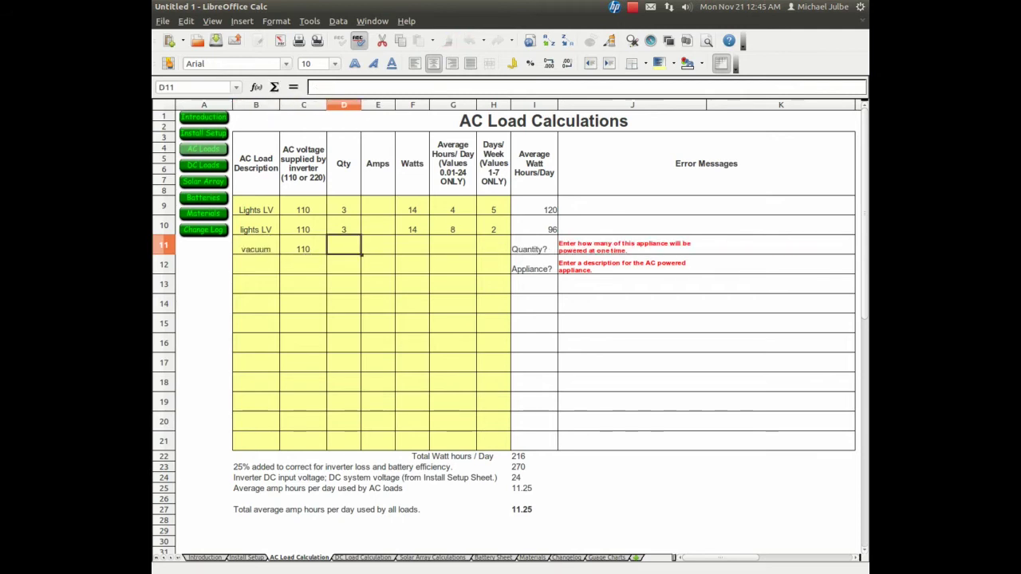
text(1)
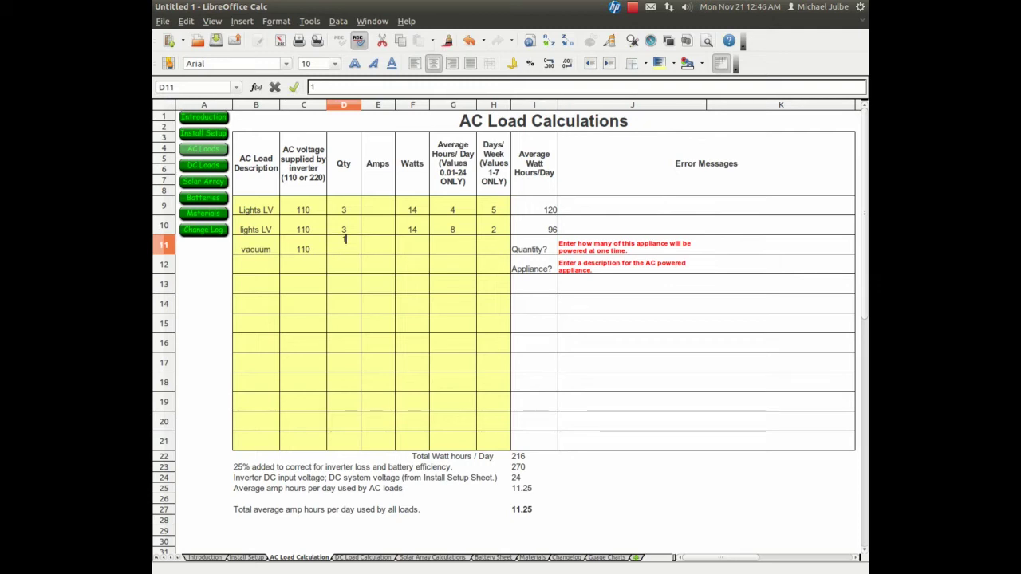
key(Tab)
- Set the vacuum to 12 A, 1 hour per day and 2 days per week
text(1)
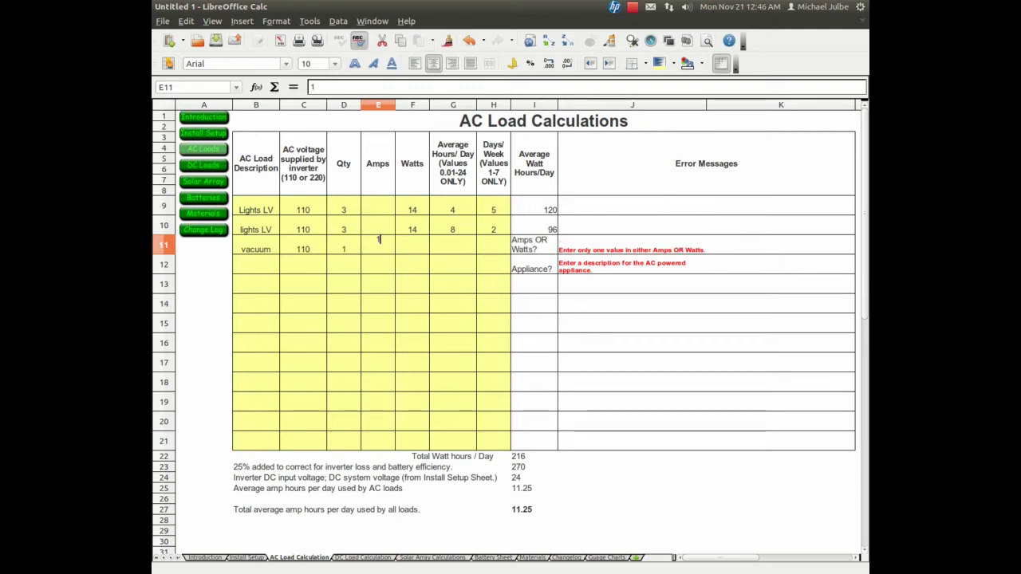
text(2)
key(Tab)
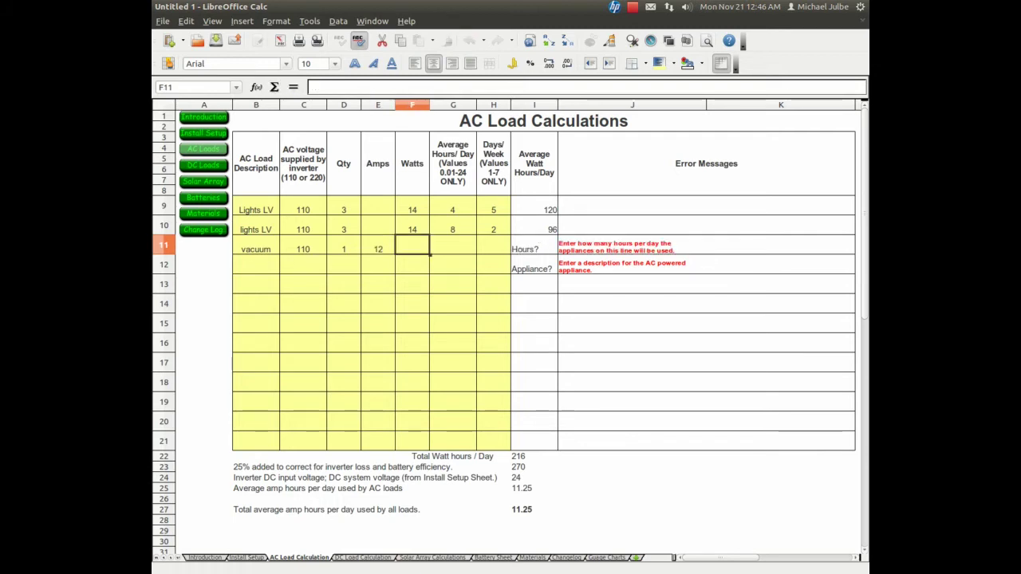
click(452, 248)
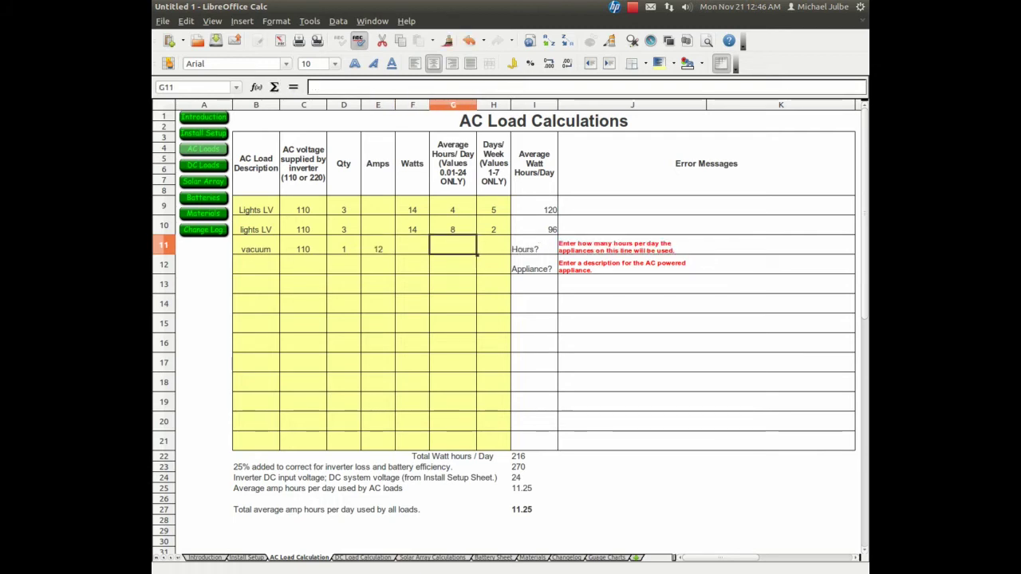
text(1)
key(Tab)
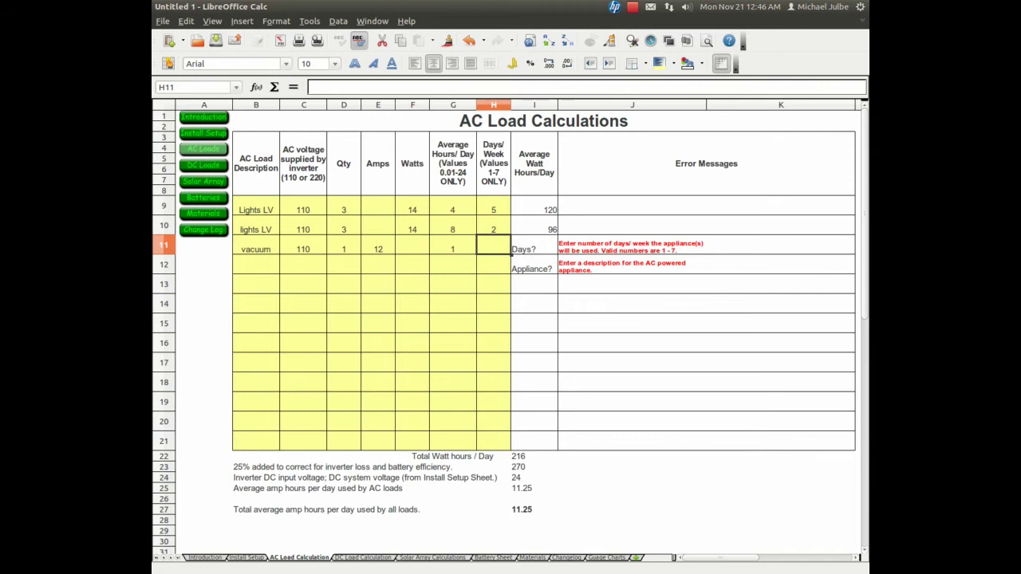
text(2)
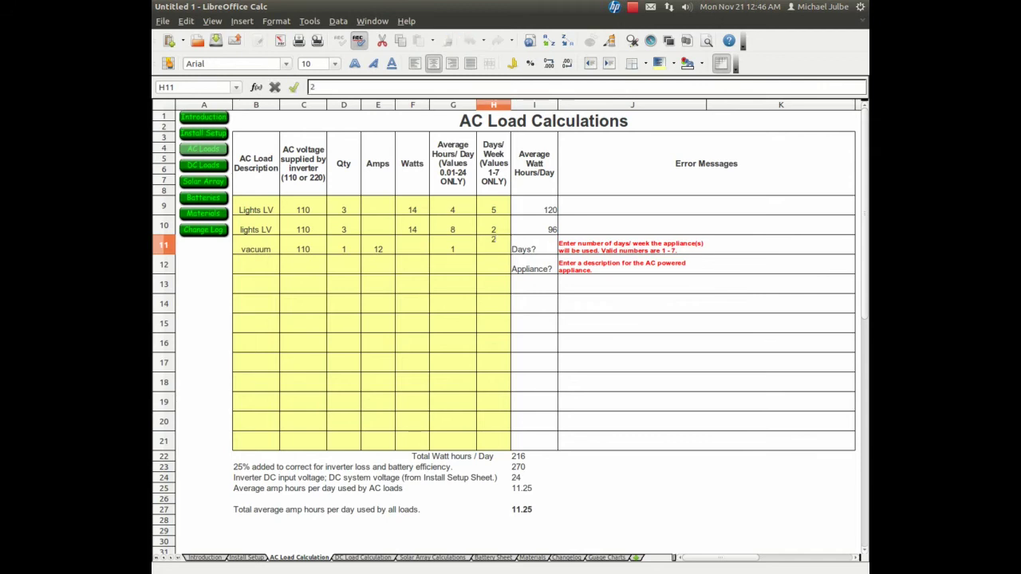
key(Return)
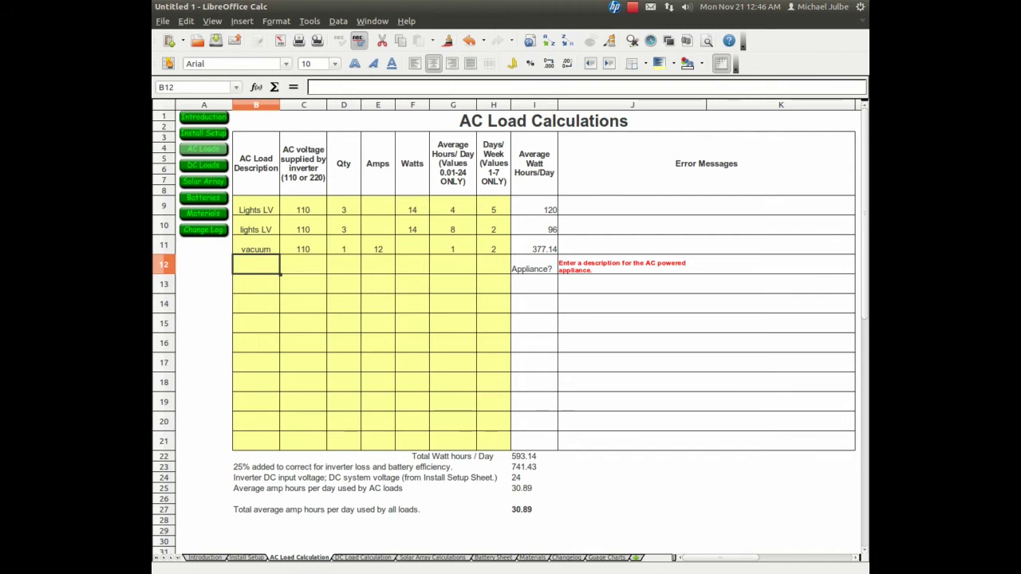
key(ctrl+Page_Down)
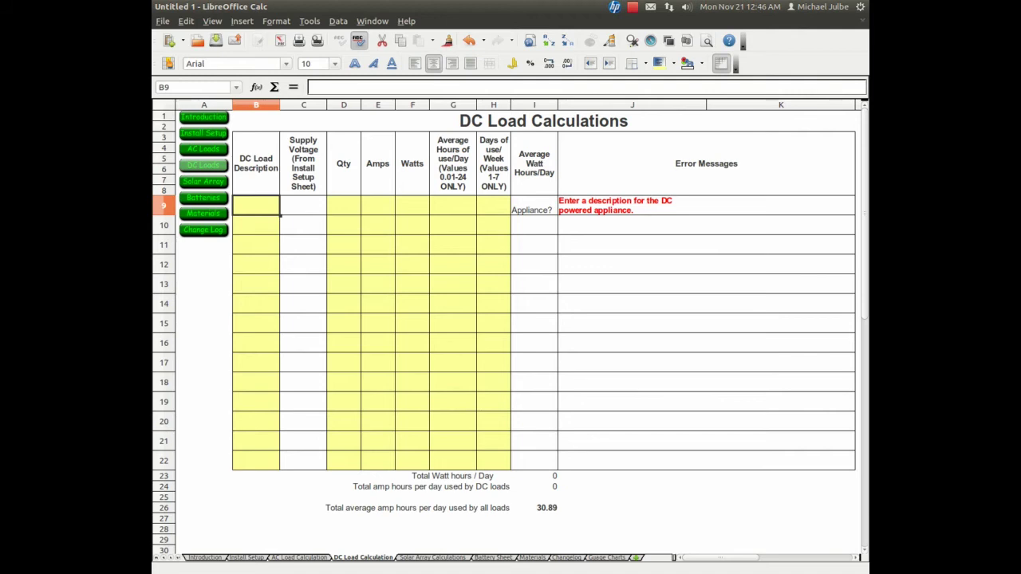
- Add a dc fridge load with quantity 1, 2 A, 6 hours per day and 7 days per week
text(d)
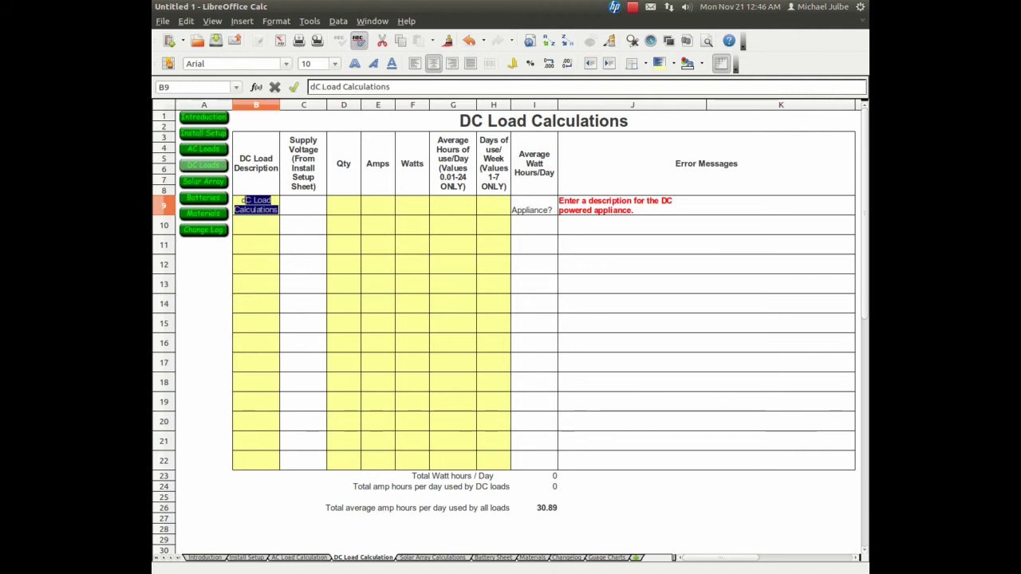
text(c fridge)
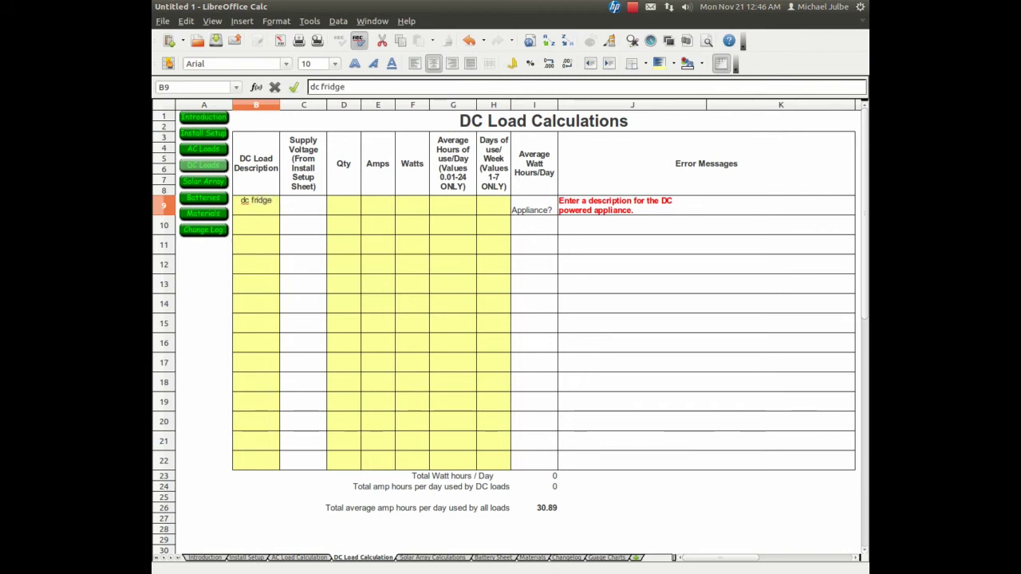
key(Tab)
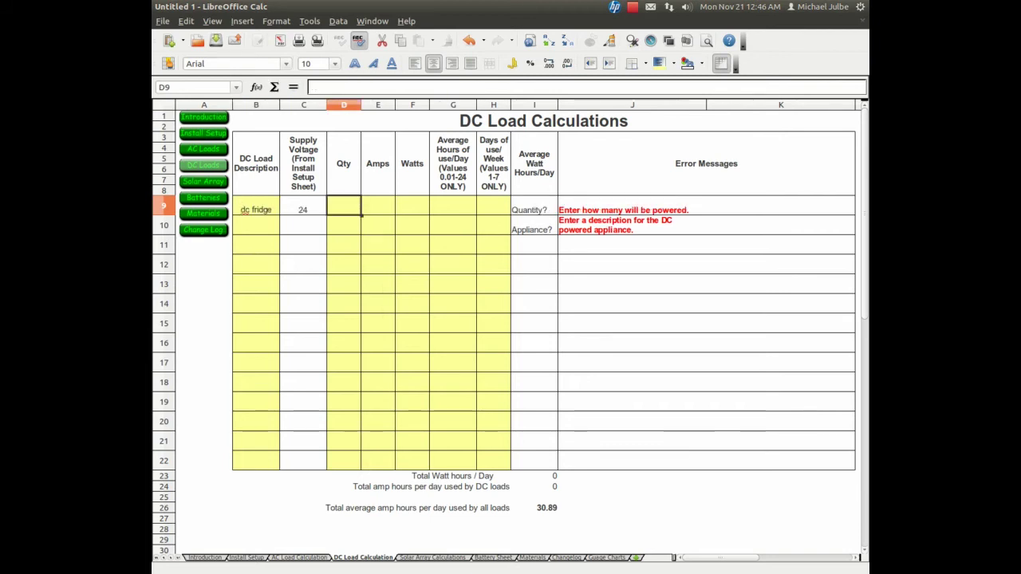
text(1)
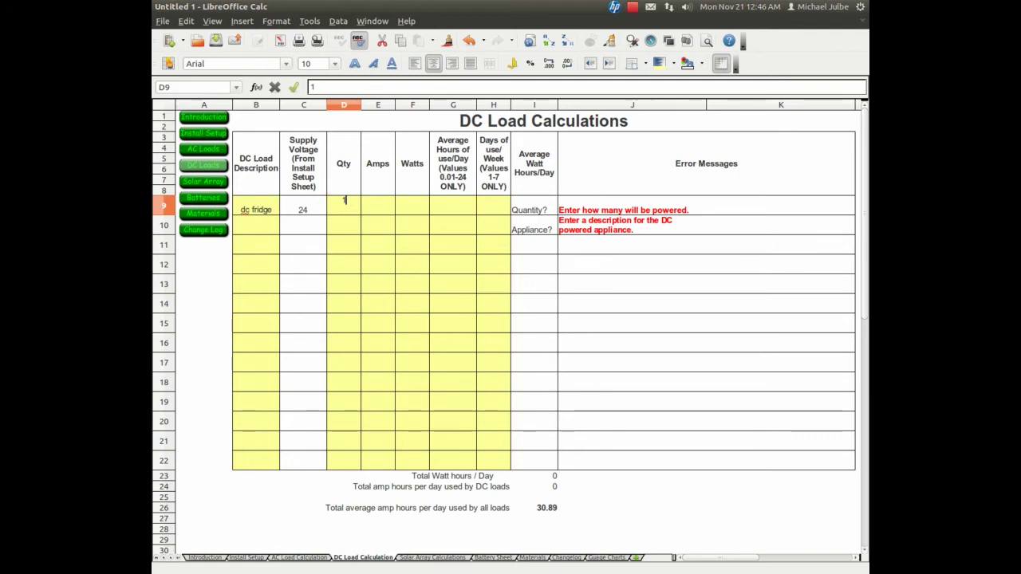
key(Tab)
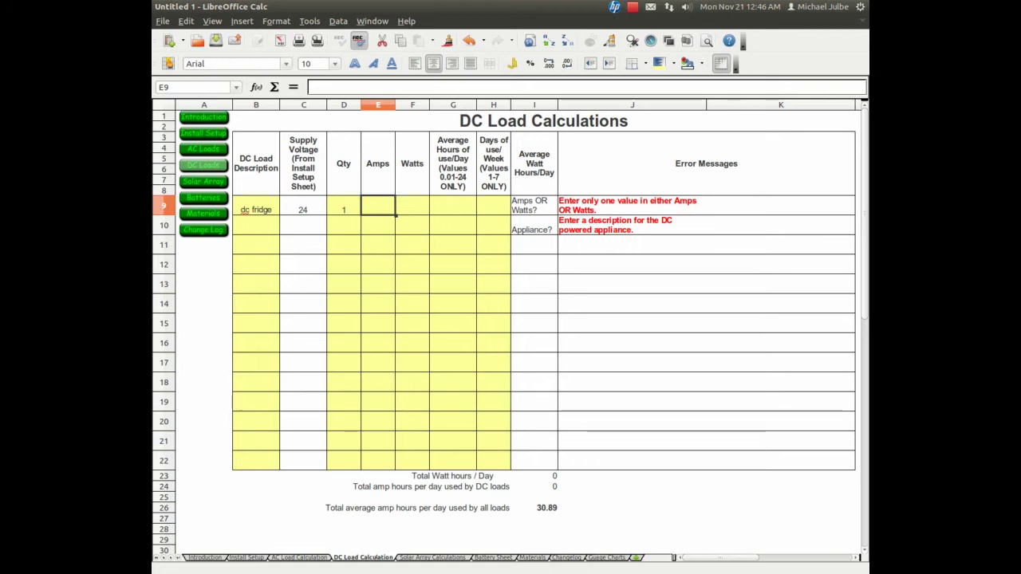
text(2)
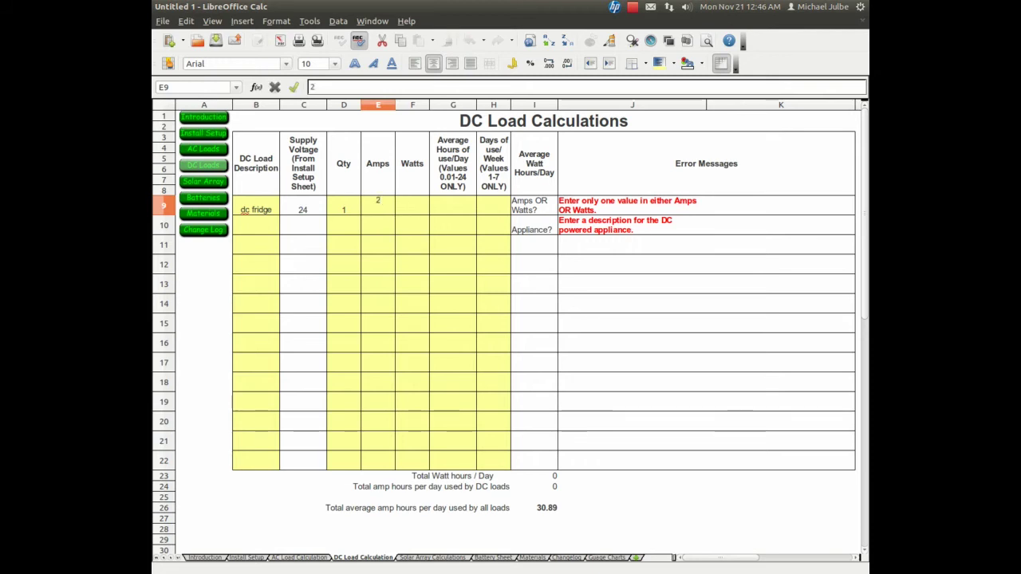
key(Tab)
key(Tab)
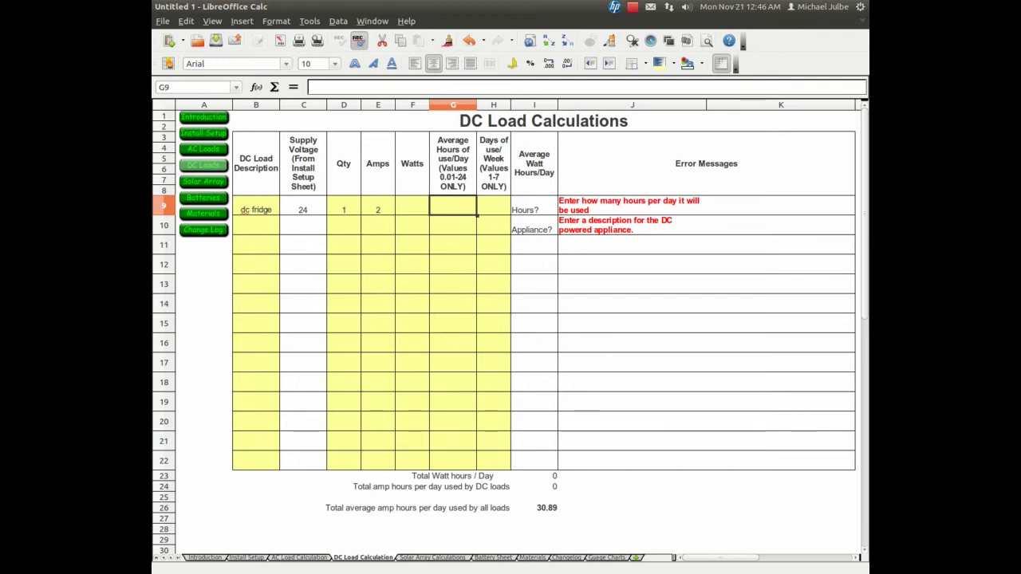
text(6)
click(494, 201)
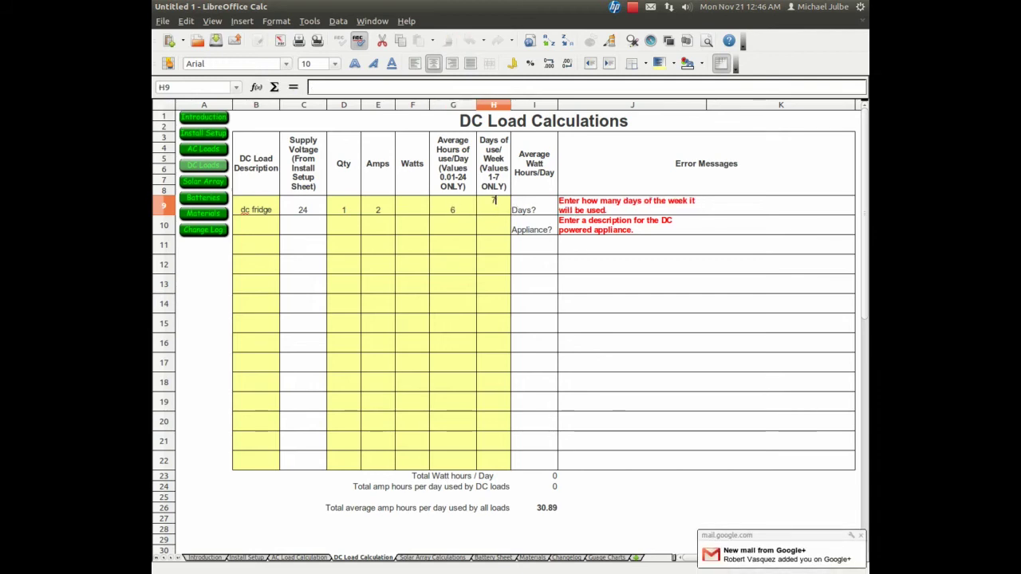
text(7)
click(257, 225)
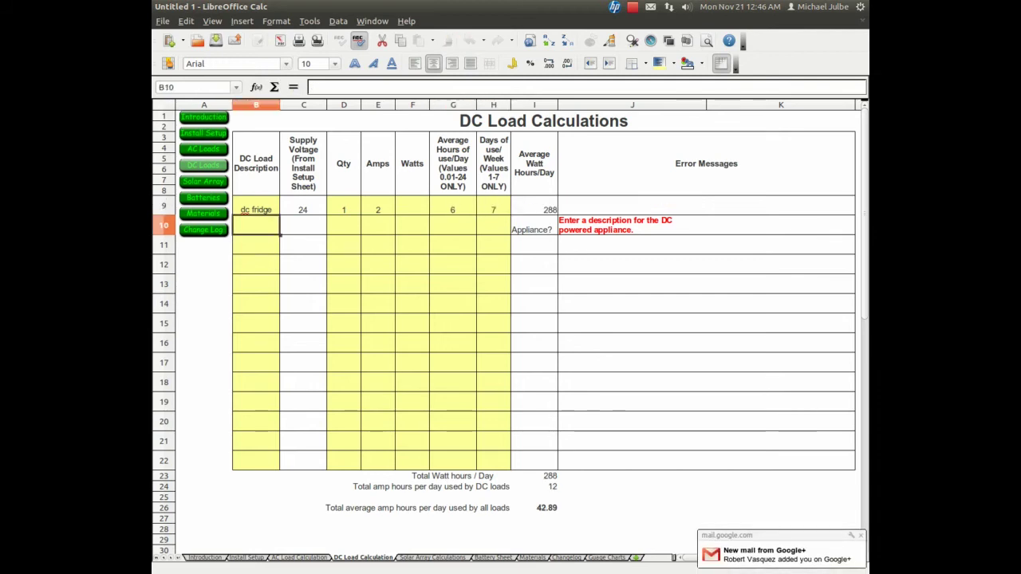
click(203, 181)
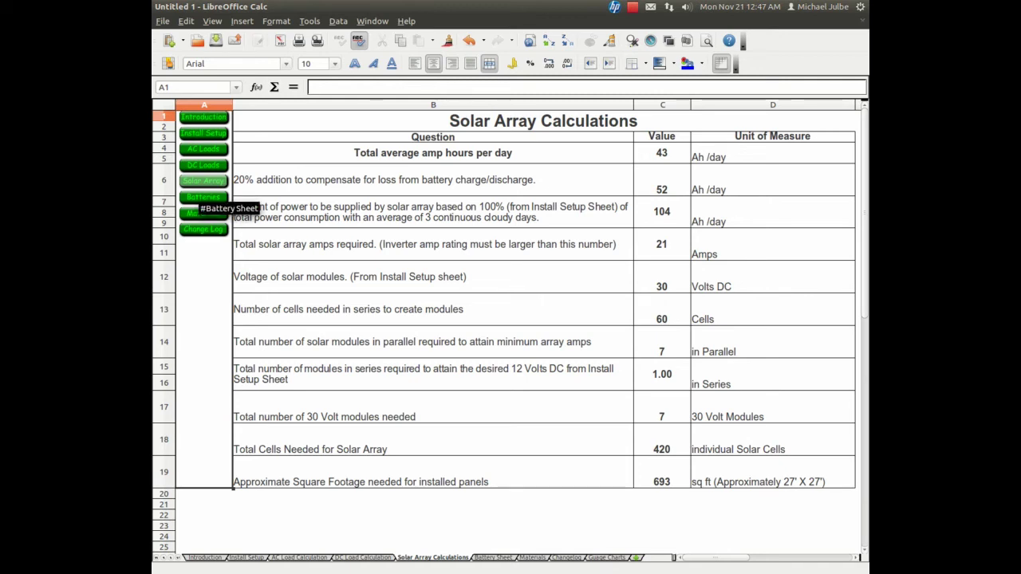
- On the Battery Sheet, set 40% reserve capacity, a 250 Ah battery rating and 12 V battery voltage
click(203, 197)
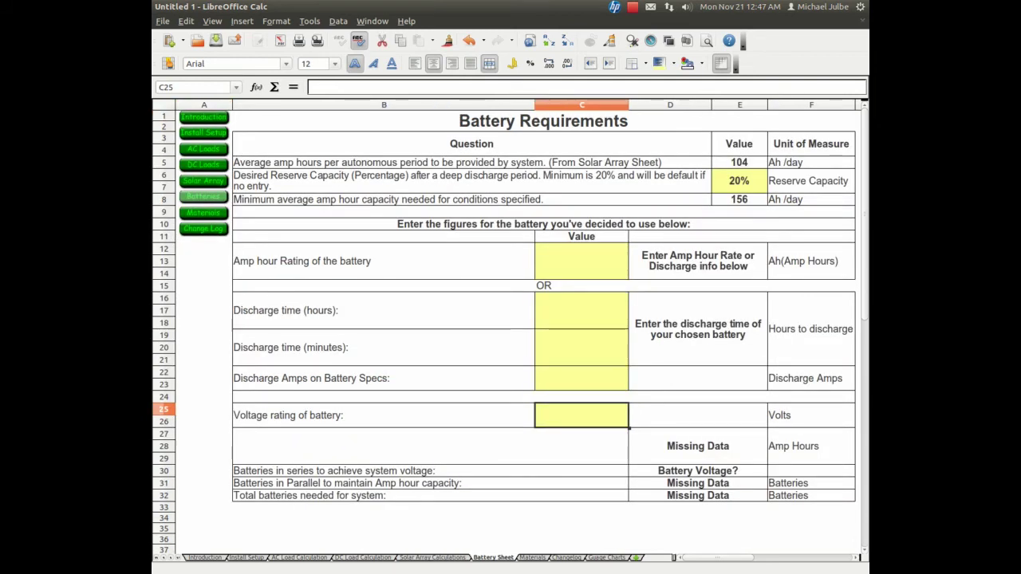
click(739, 180)
text(40%)
key(Return)
click(582, 261)
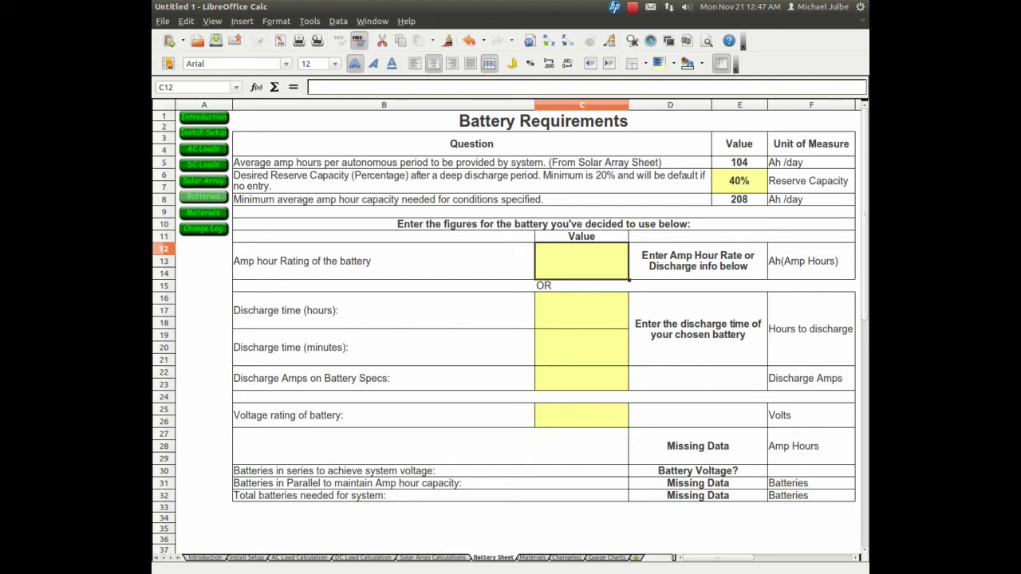
text(250)
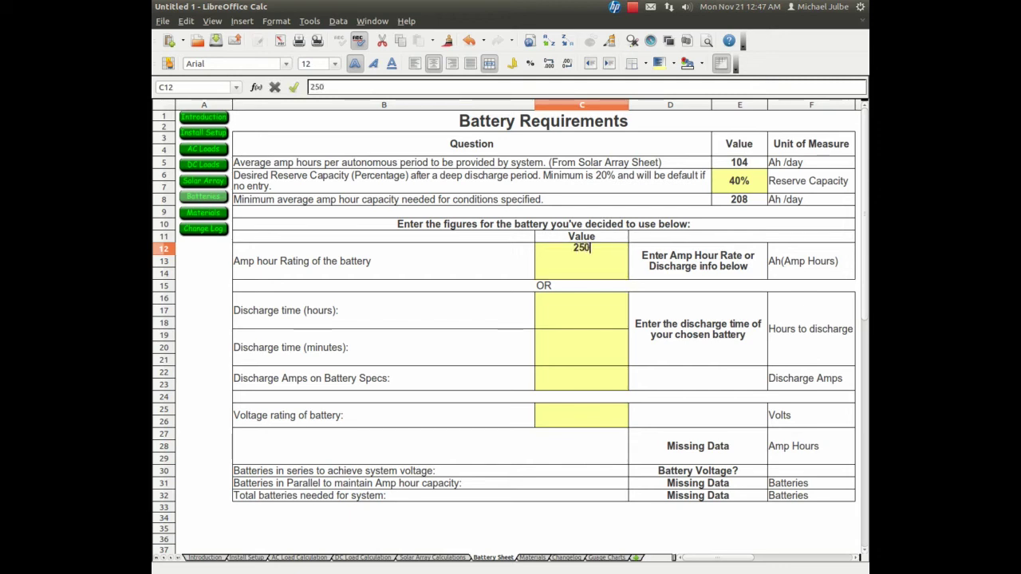
key(Return)
key(Down)
key(Down)
key(Down)
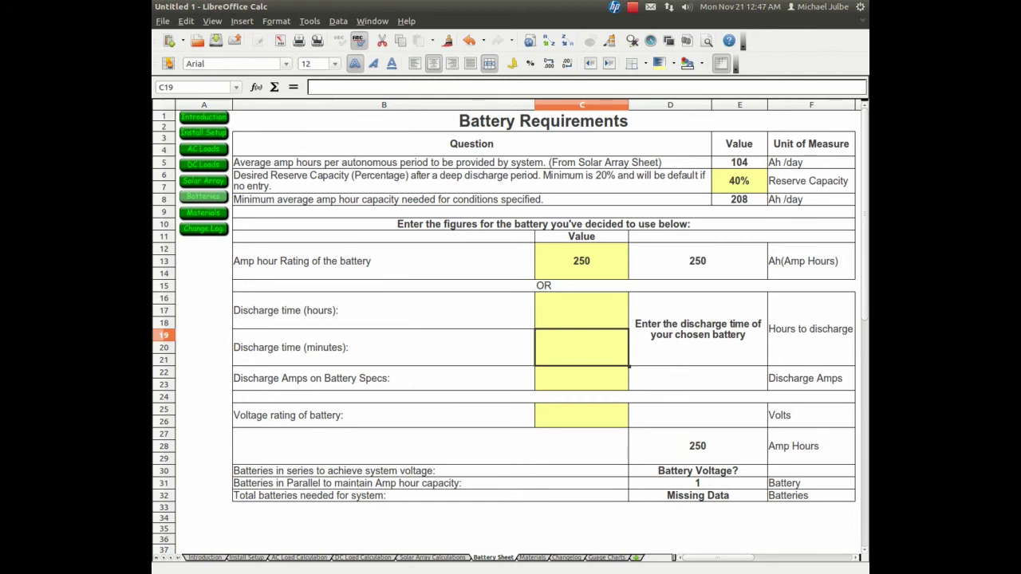
text(12)
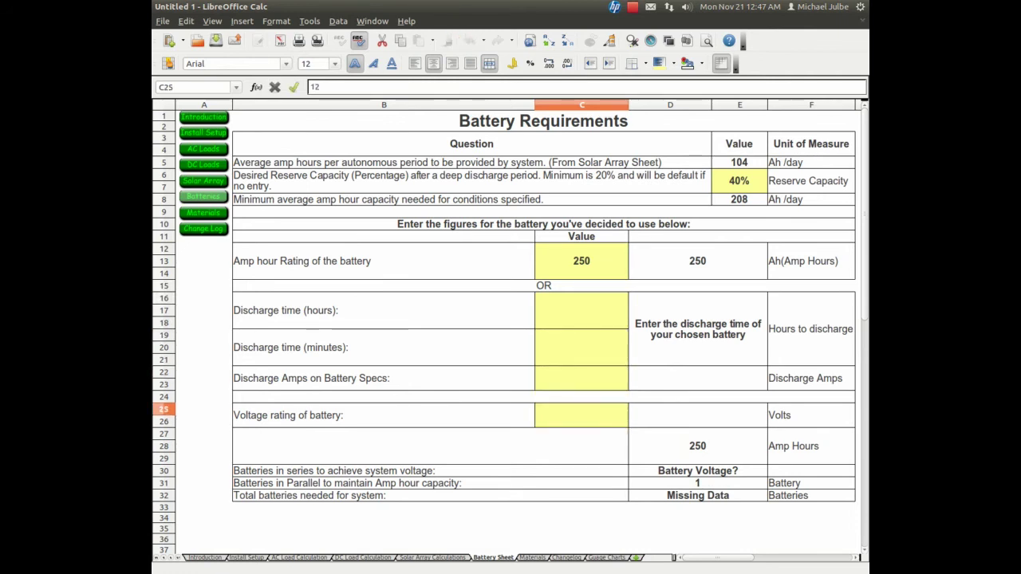
key(Return)
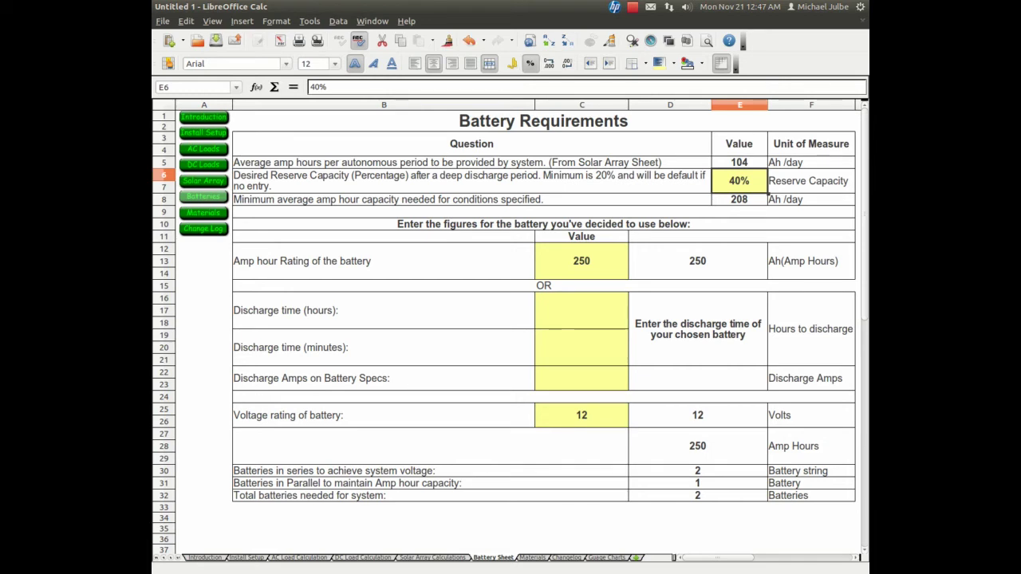
key(ctrl+Page_Down)
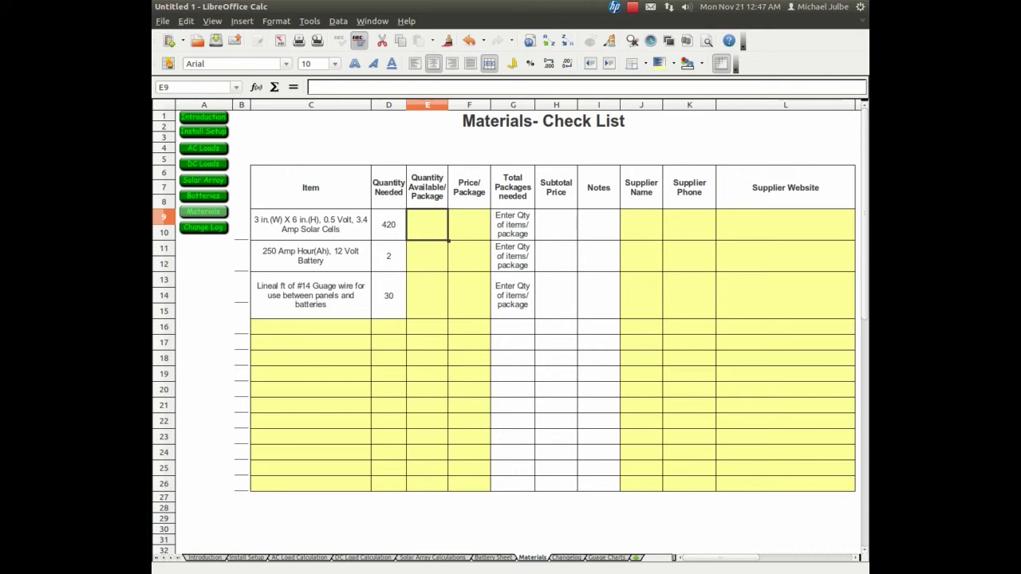
- Give solar cells 555 per package at $400, supplier 'ebay user', website ebay.com/ebayuser
text(555)
key(Tab)
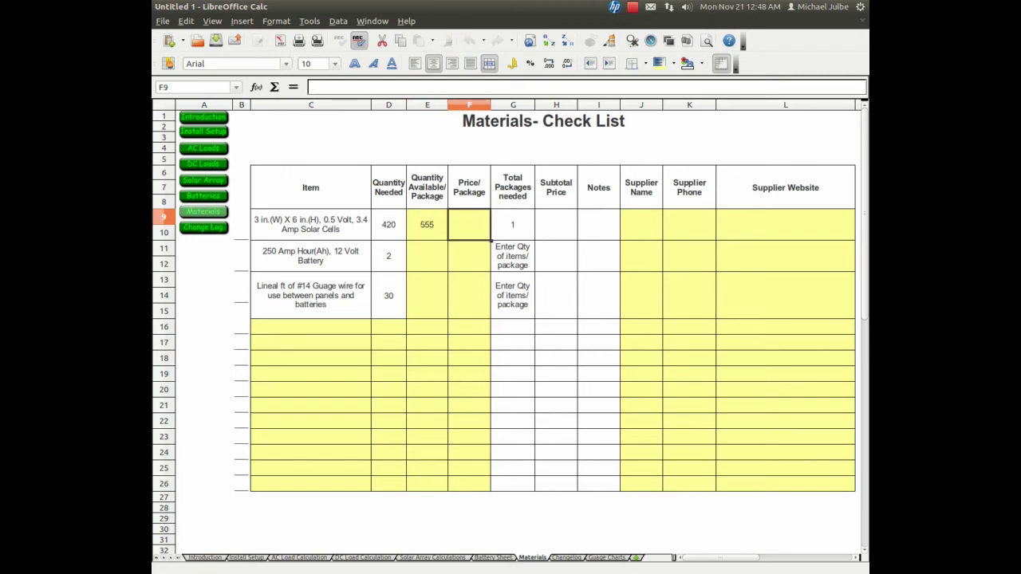
text(400)
key(Tab)
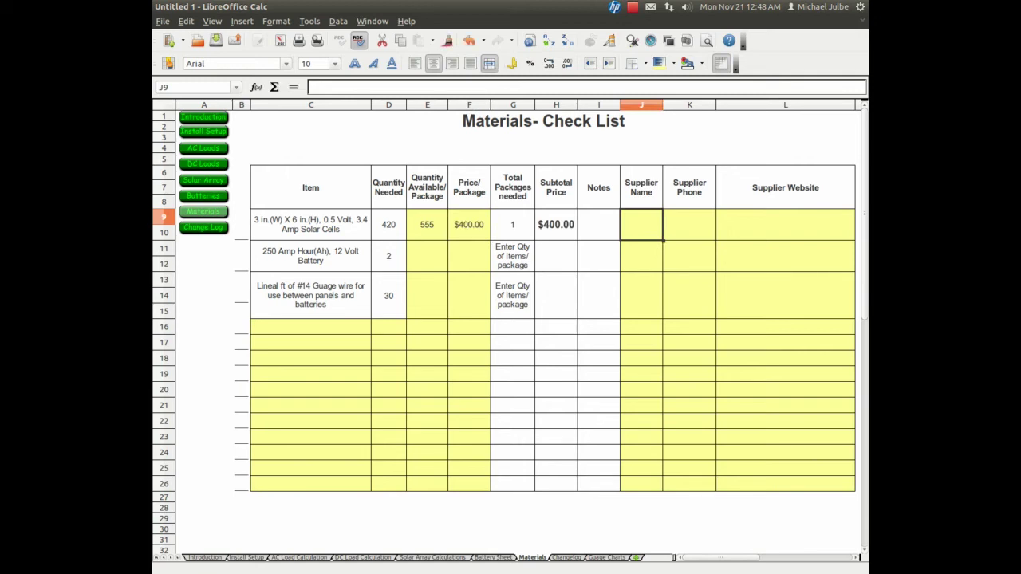
text(ebay)
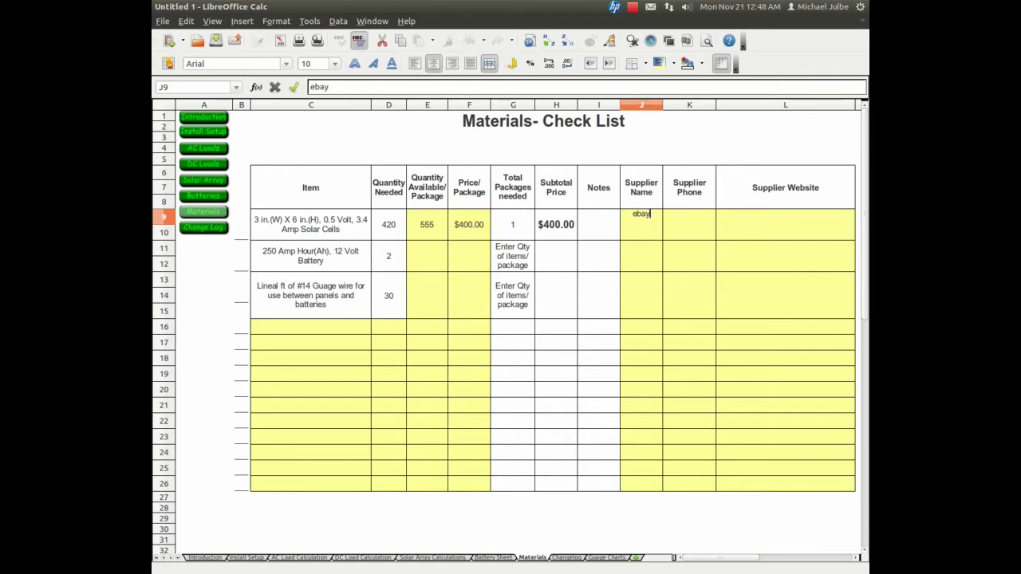
text( user)
key(Tab)
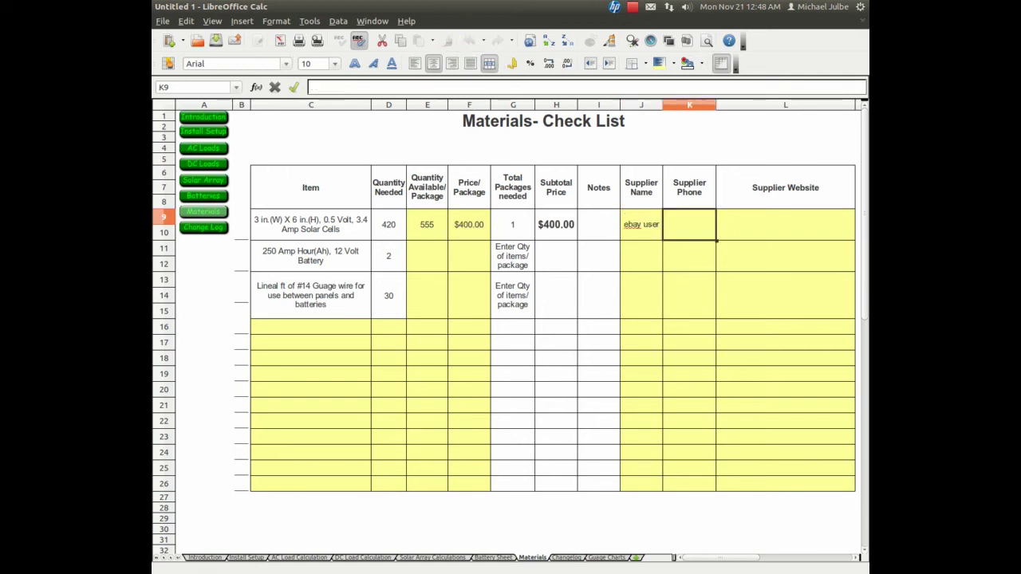
key(Tab)
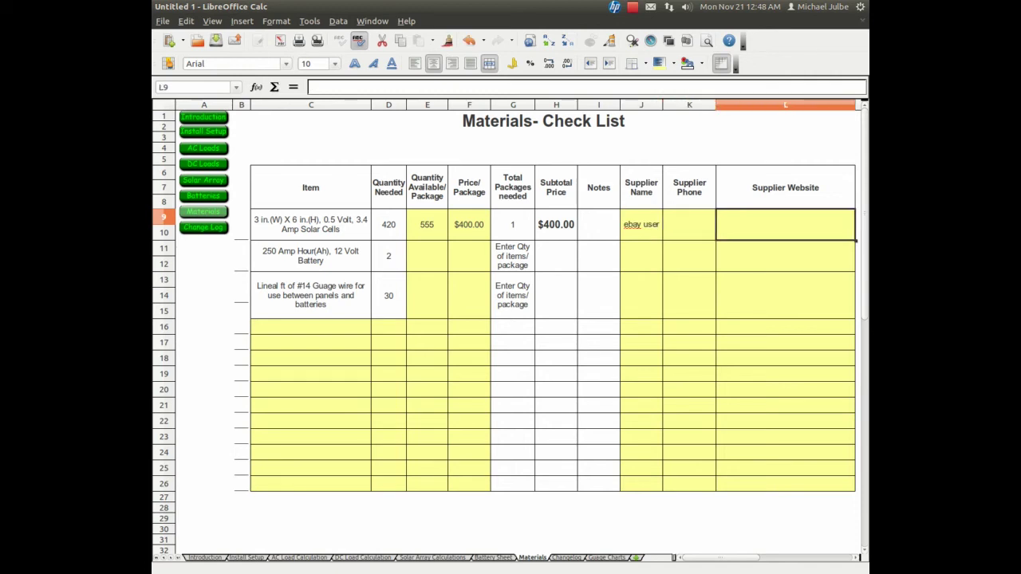
text(e)
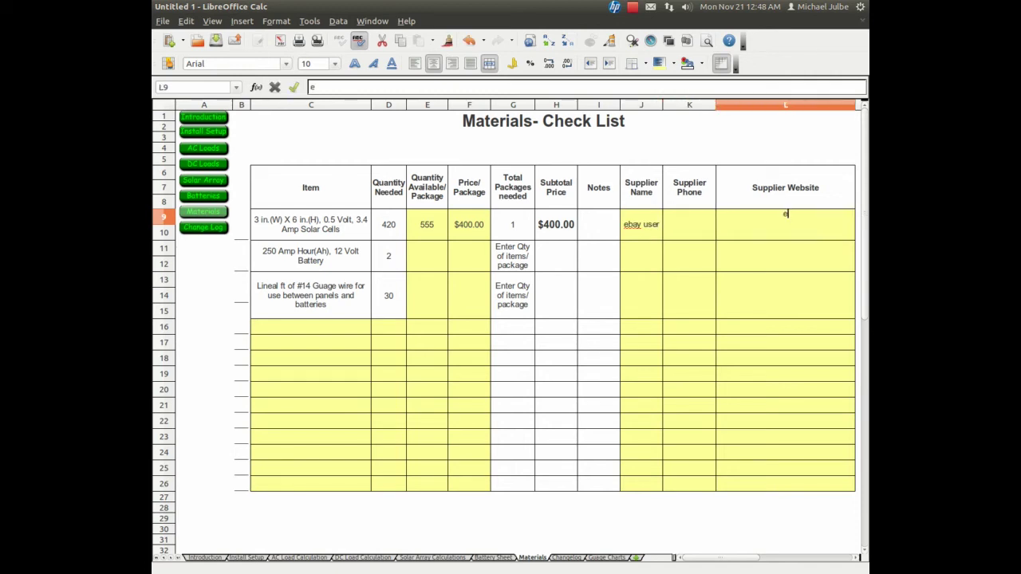
text(bay.com/)
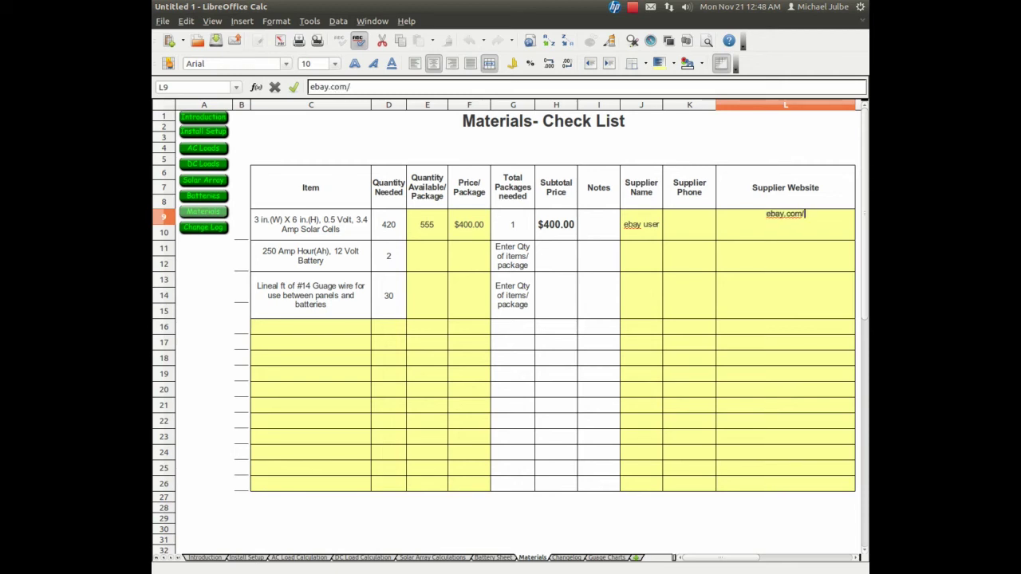
text(ebayuser)
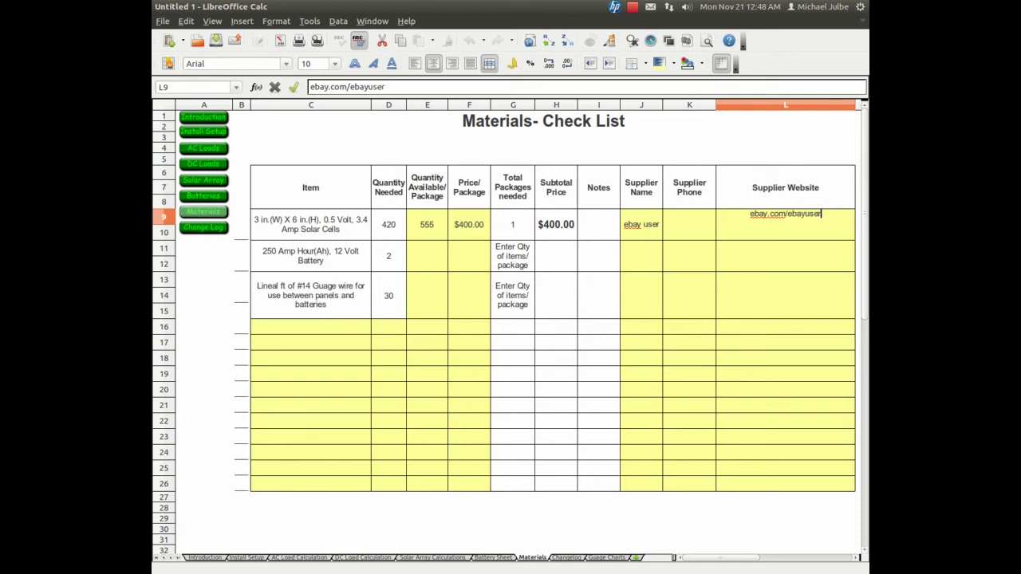
click(427, 255)
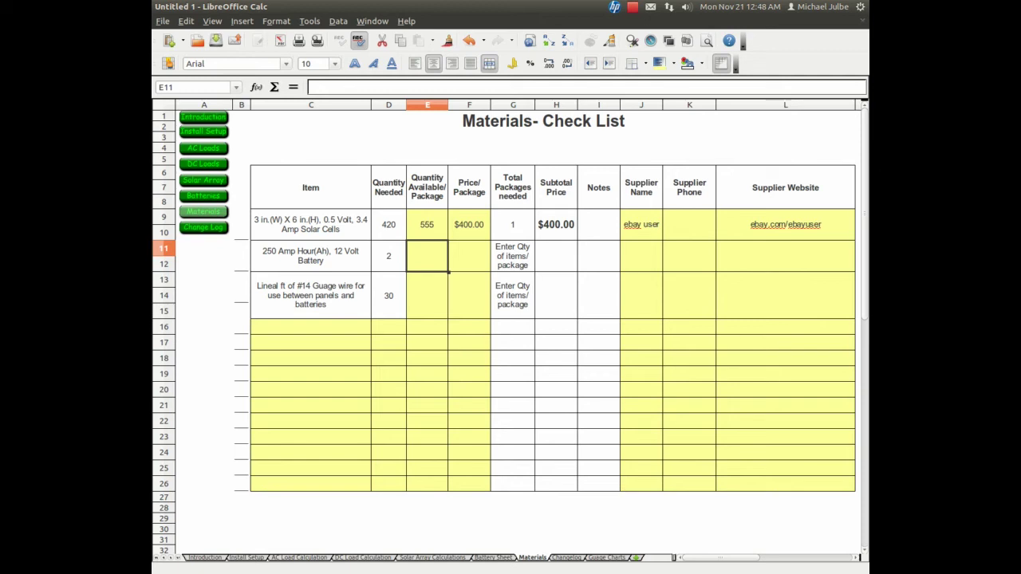
- Price the battery row at 1 per package and $90 each, formatted as currency
text(90)
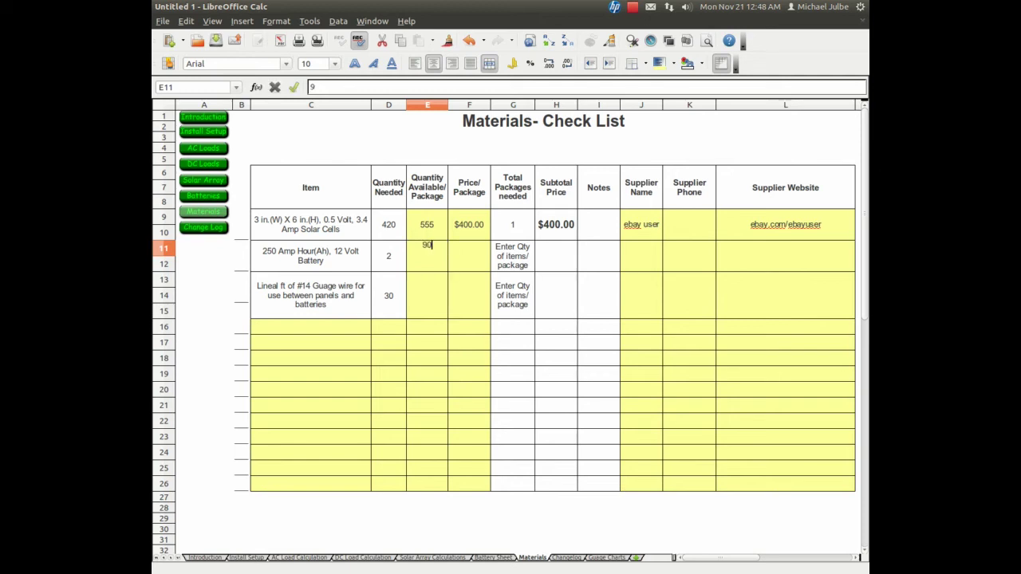
key(Tab)
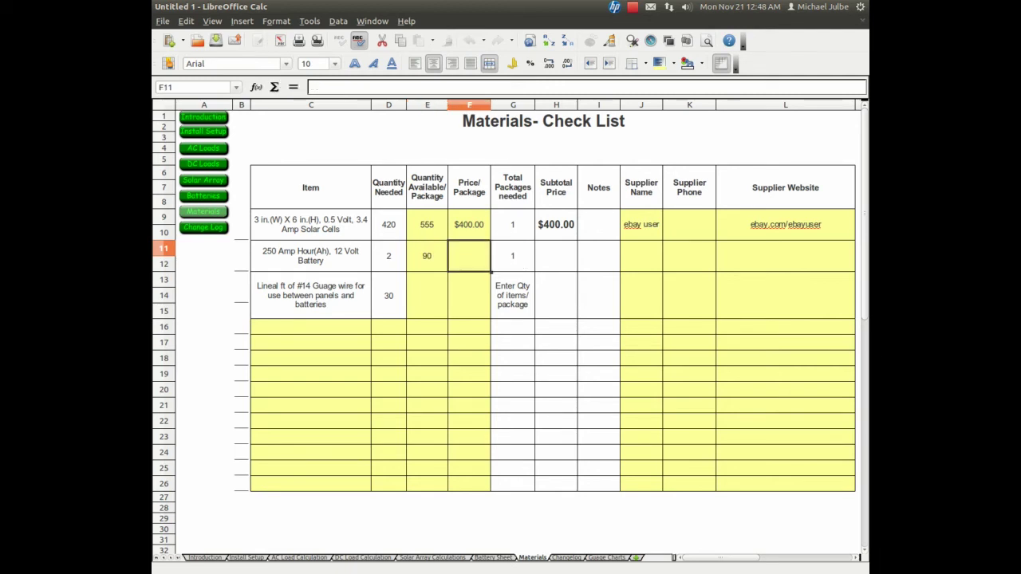
key(ctrl+shift+4)
click(427, 256)
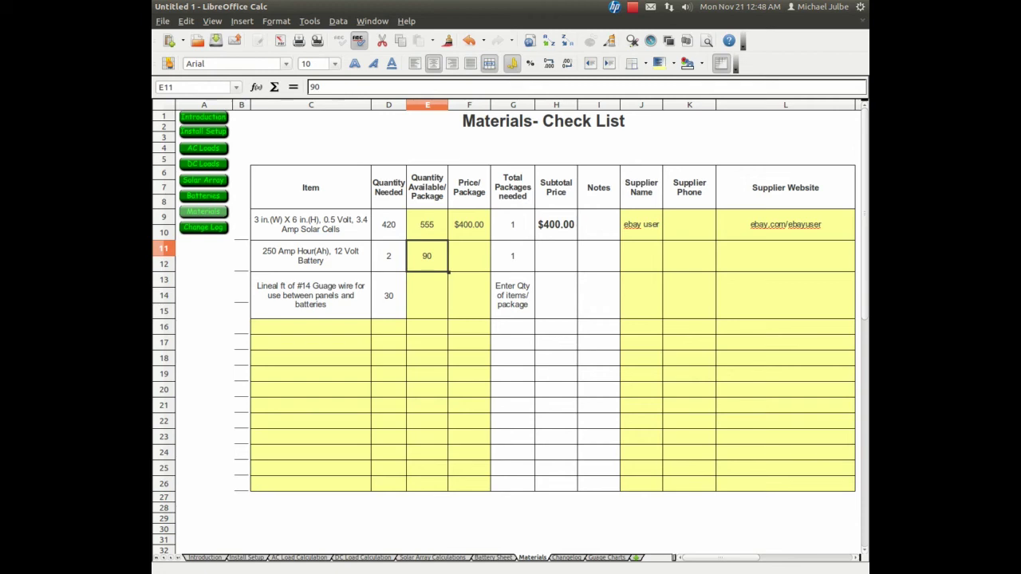
text(1)
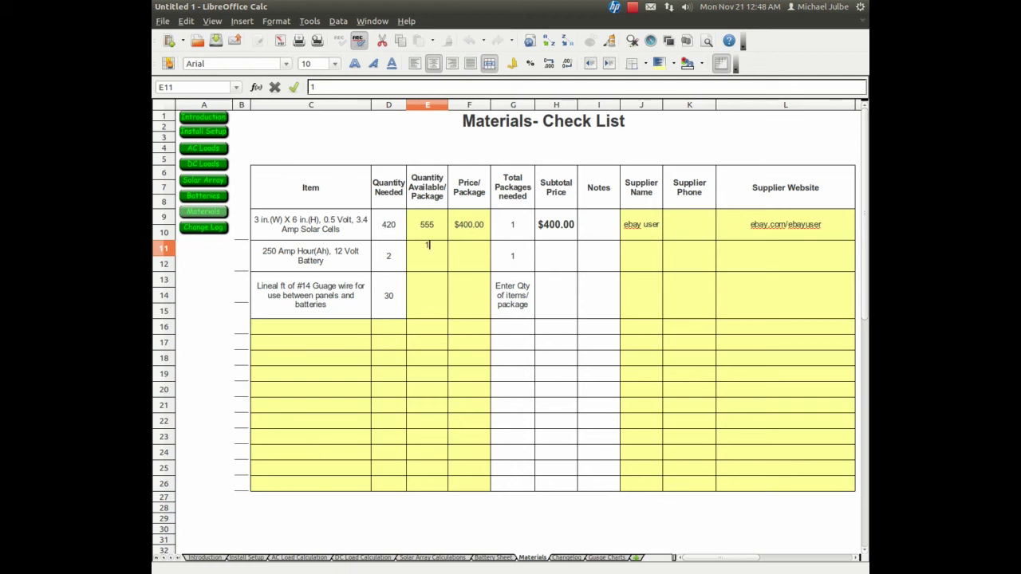
click(469, 256)
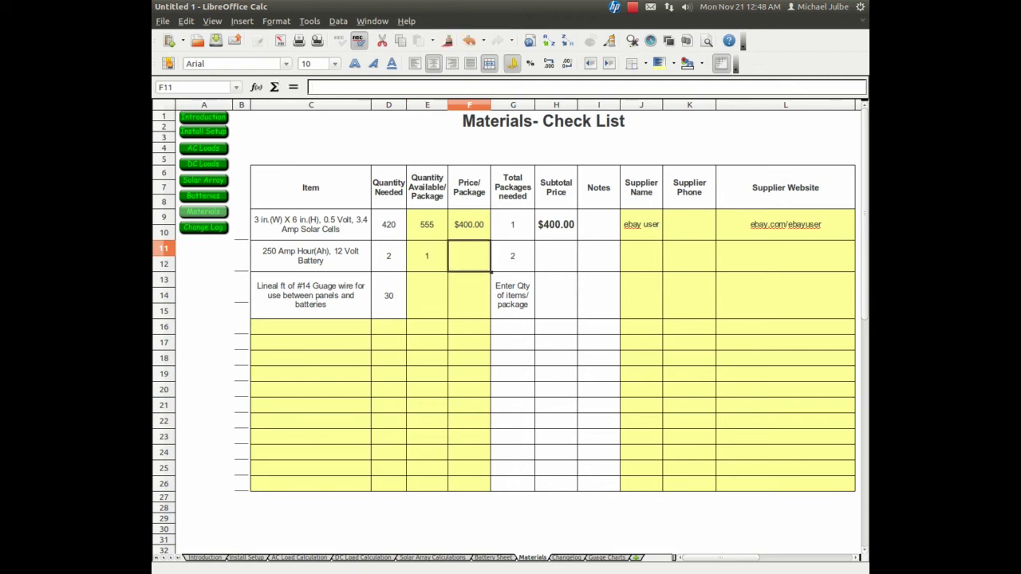
text(90)
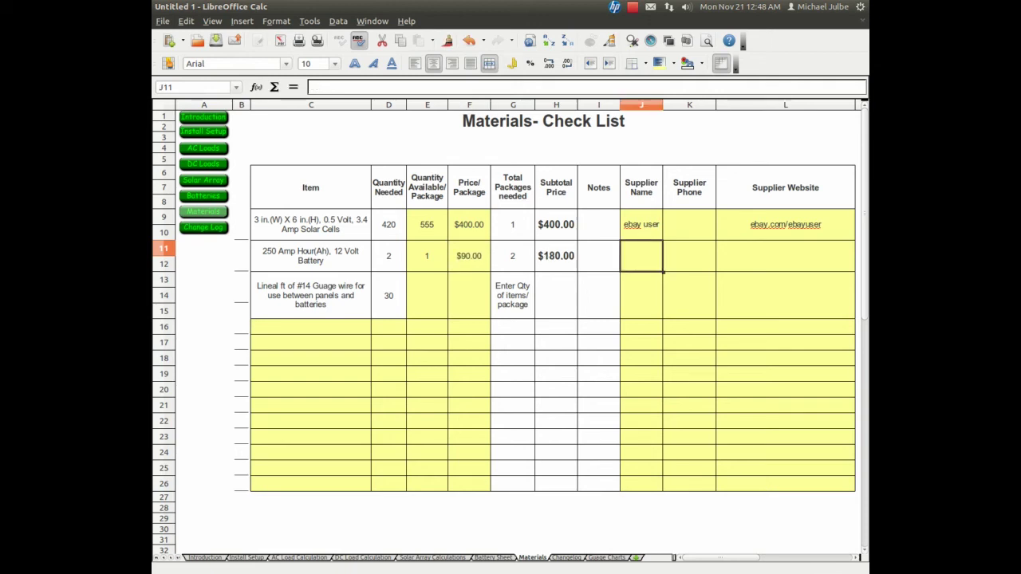
click(427, 295)
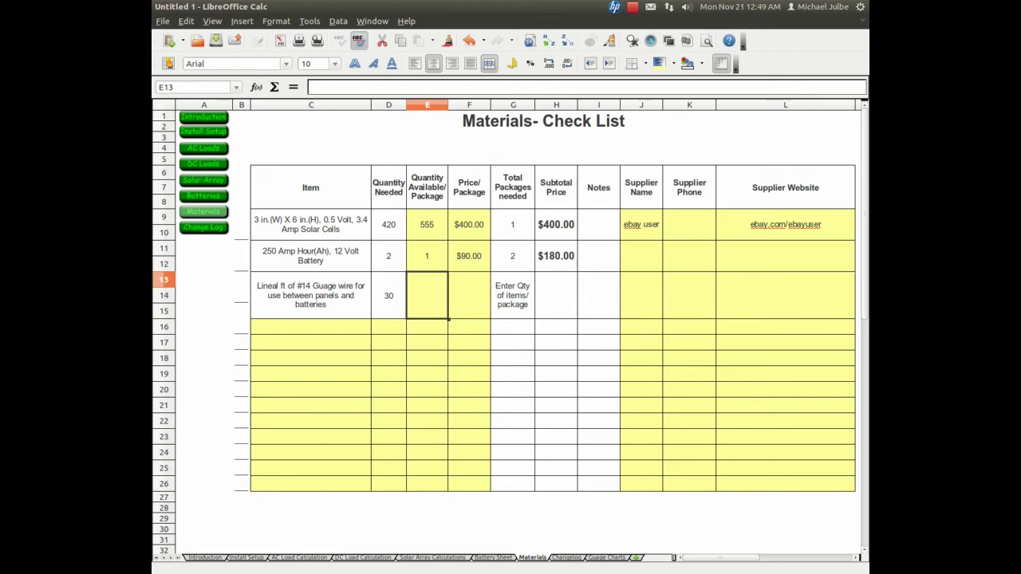
- Price the wire at 50 ft per package for $55, replacing the mistaken 1 and $1.12 entries
text(1)
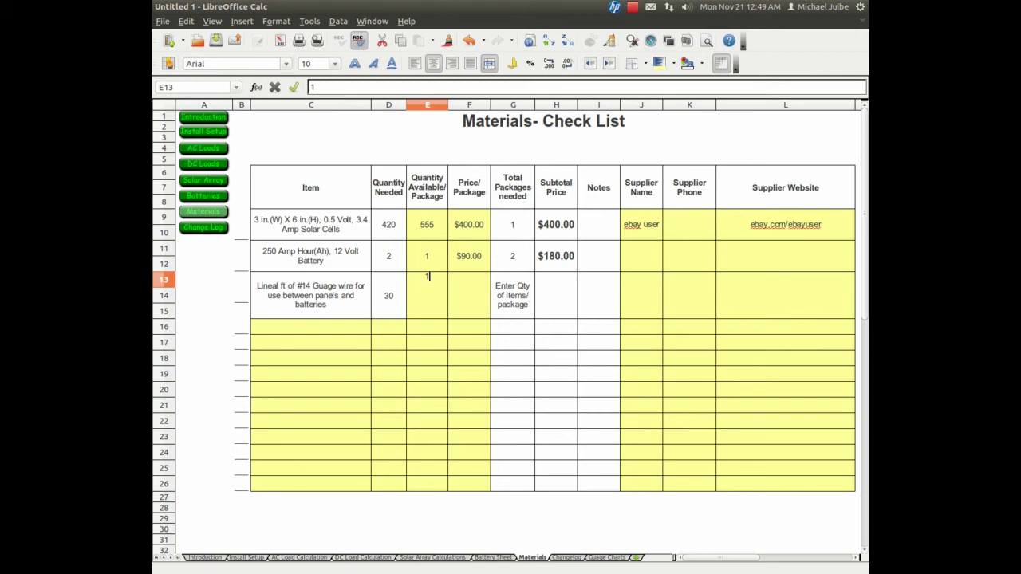
key(Tab)
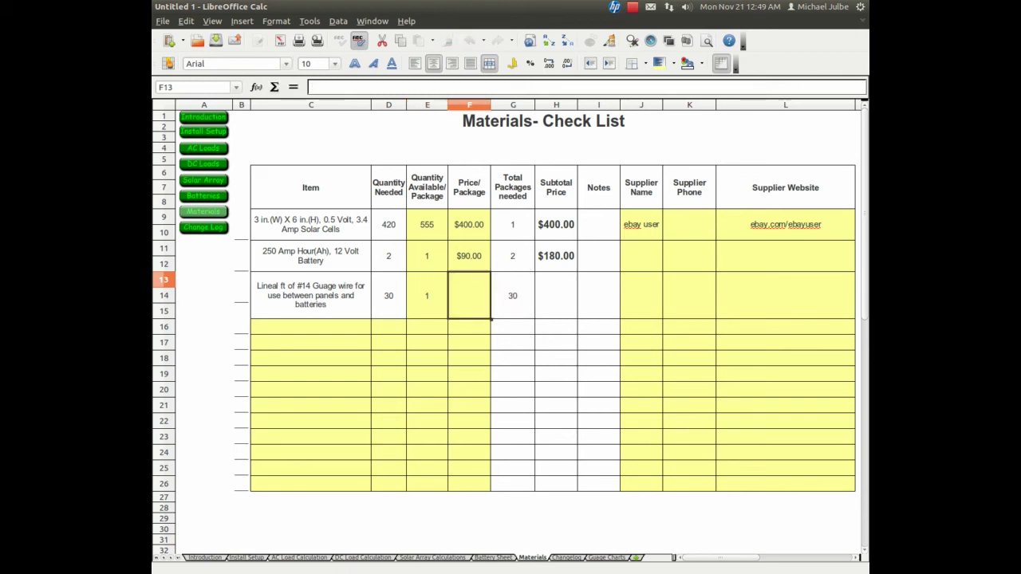
text(1.12)
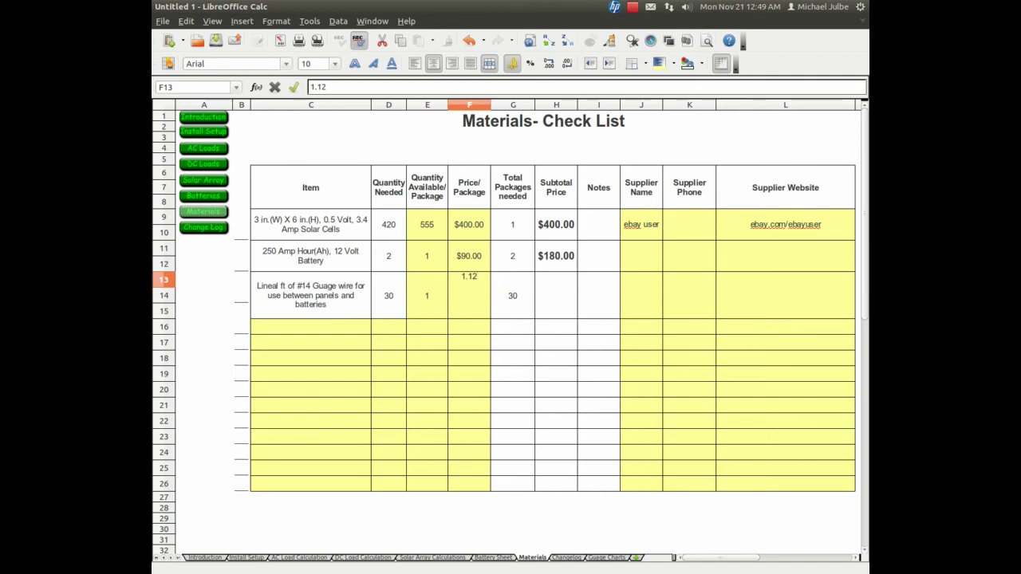
click(641, 295)
click(426, 295)
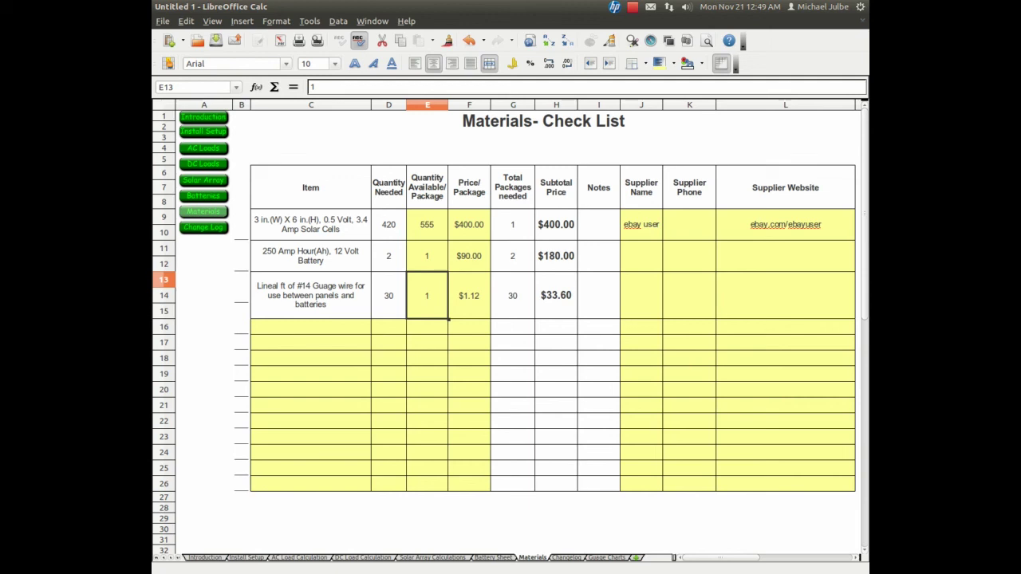
text(50)
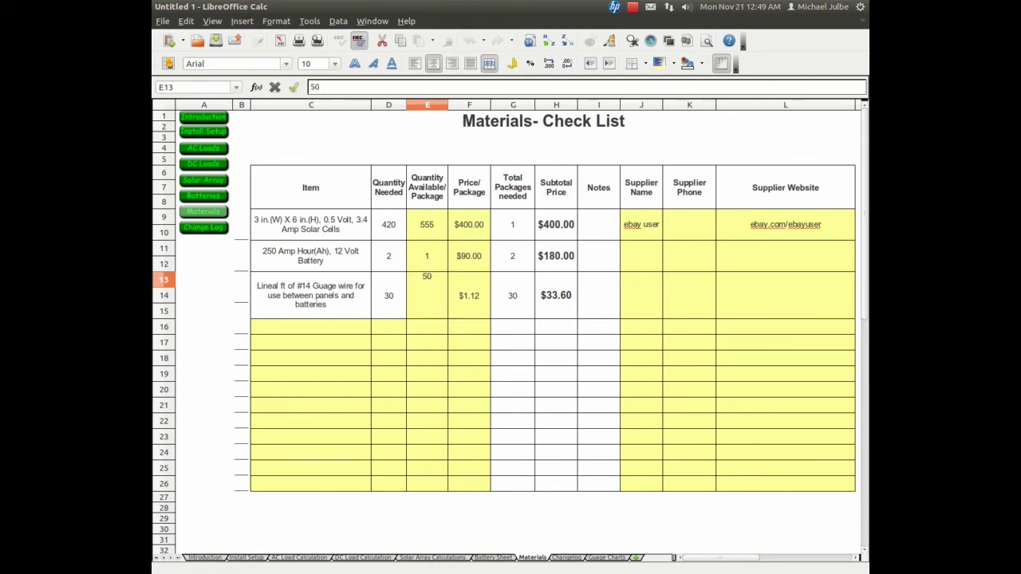
key(Tab)
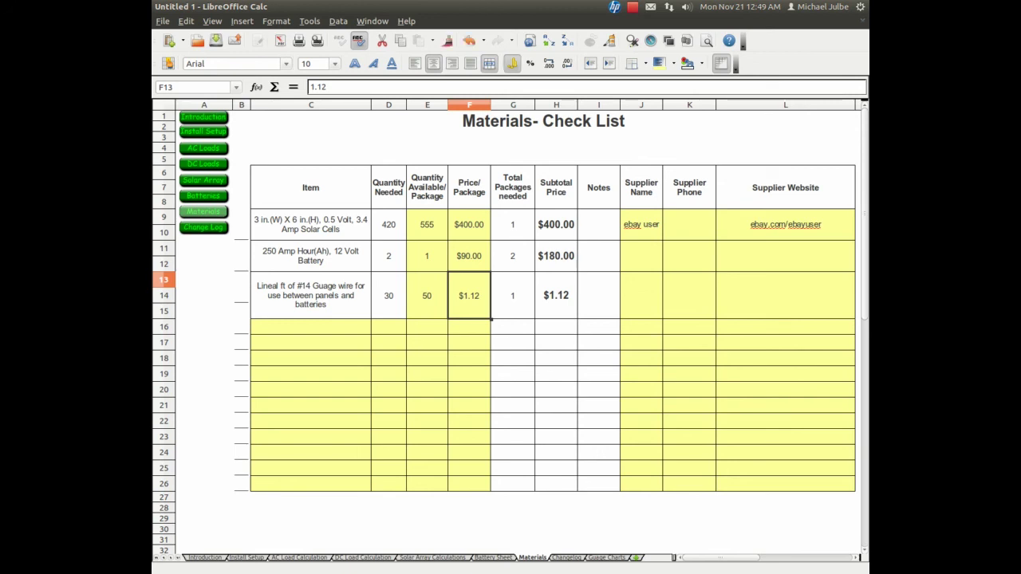
text(55)
key(Tab)
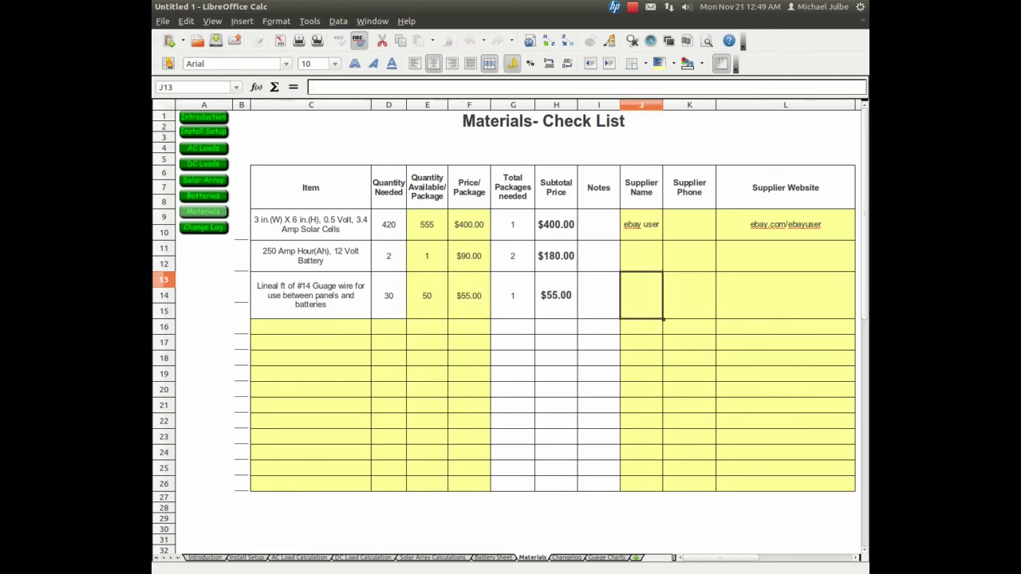
text(ho)
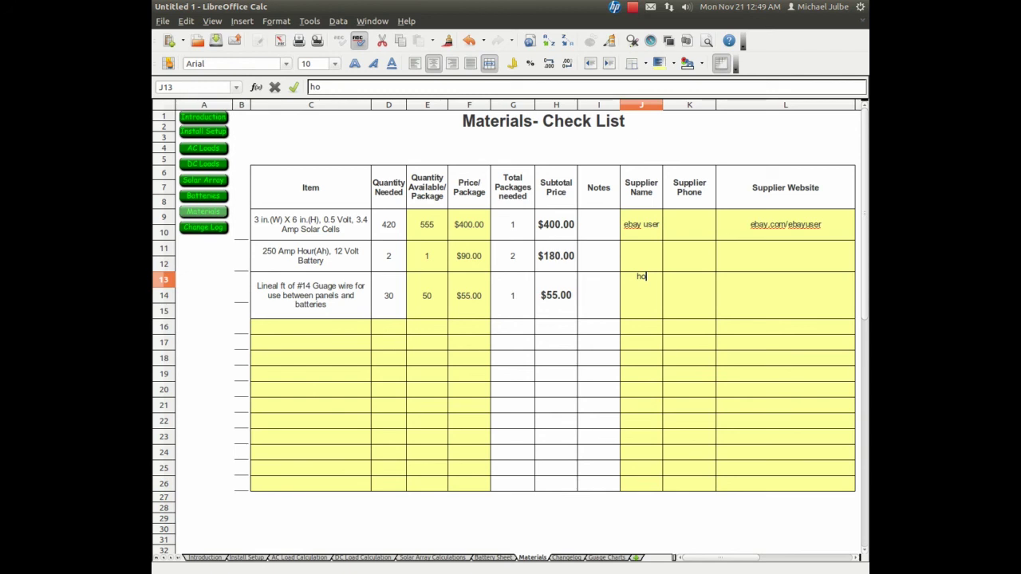
text(me depot)
- Commit 'home depot' as the wire supplier and move to the next empty item row
key(Tab)
key(Tab)
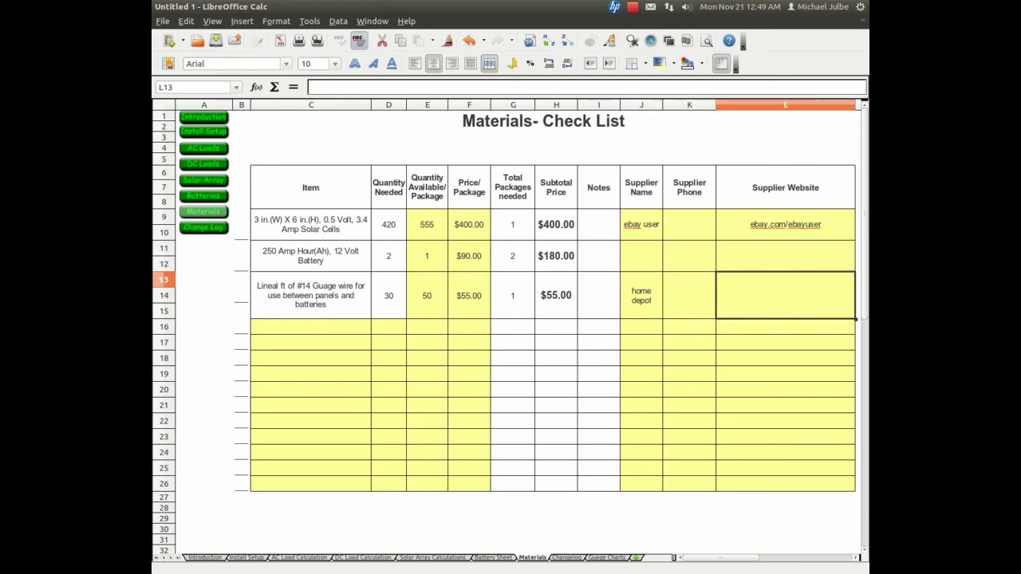
key(Return)
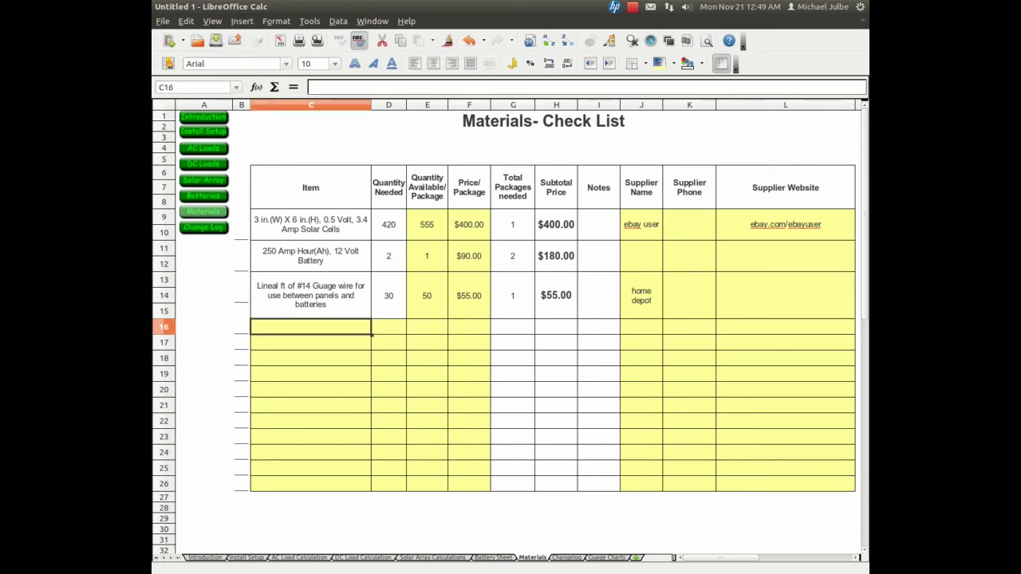